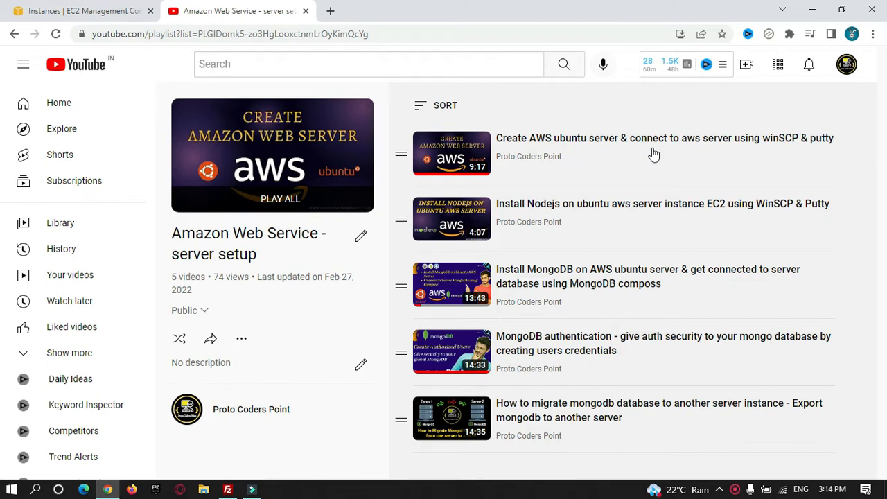
Step: Open the running t2.micro instance's details in the EC2 console, copy its public IPv4 address and check its key pair name
click(92, 9)
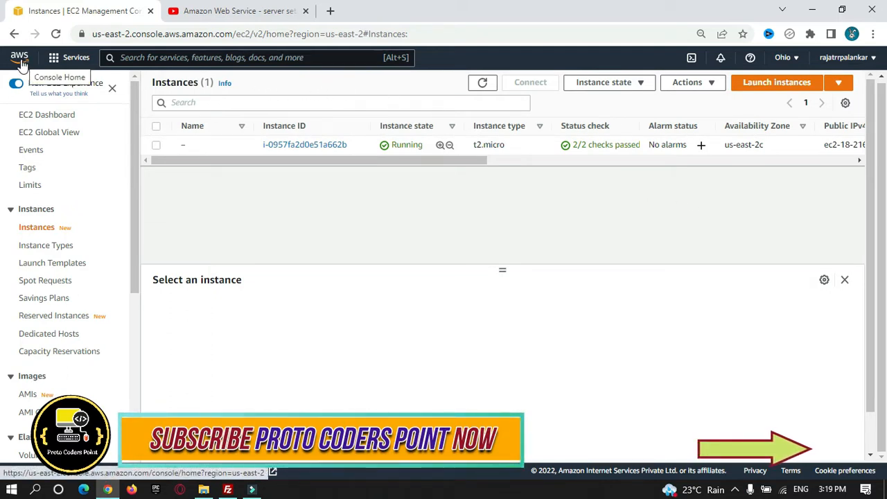
click(302, 152)
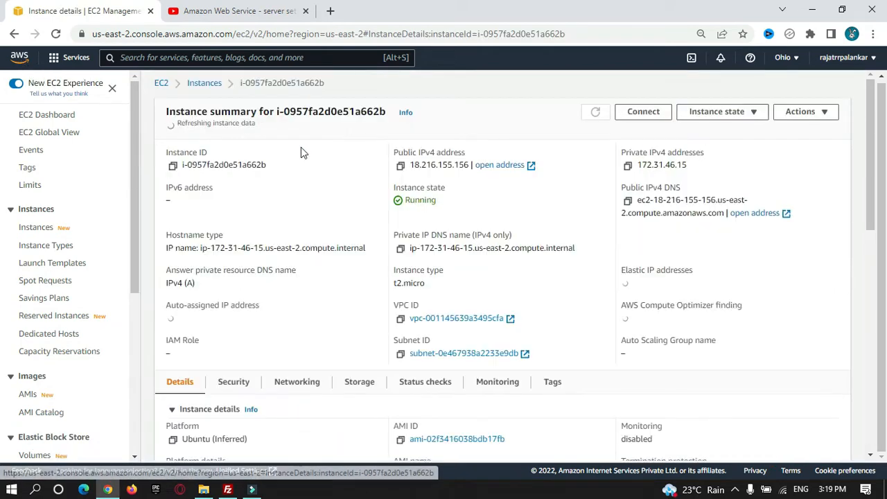
click(400, 165)
scroll(483, 278, down, 5)
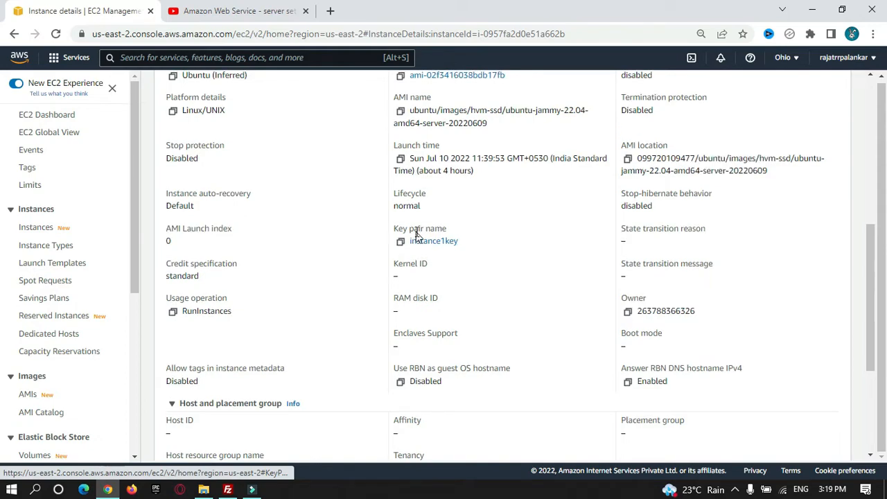
scroll(430, 236, up, 5)
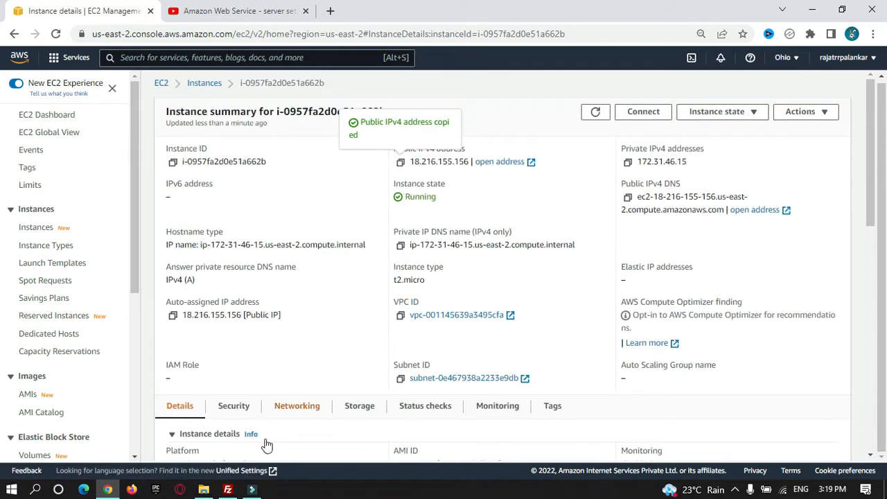
Step: Check the instance1key.pem file in the Downloads keys folder in File Explorer, returning to FileZilla
click(228, 490)
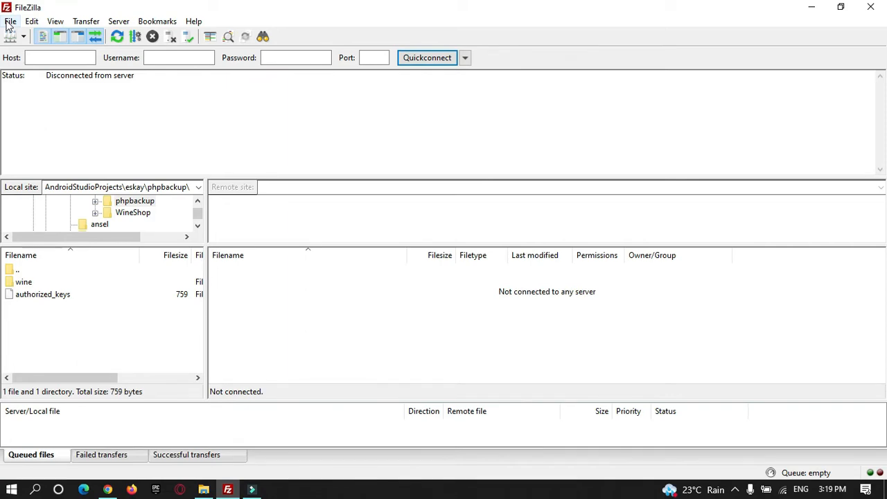
click(204, 489)
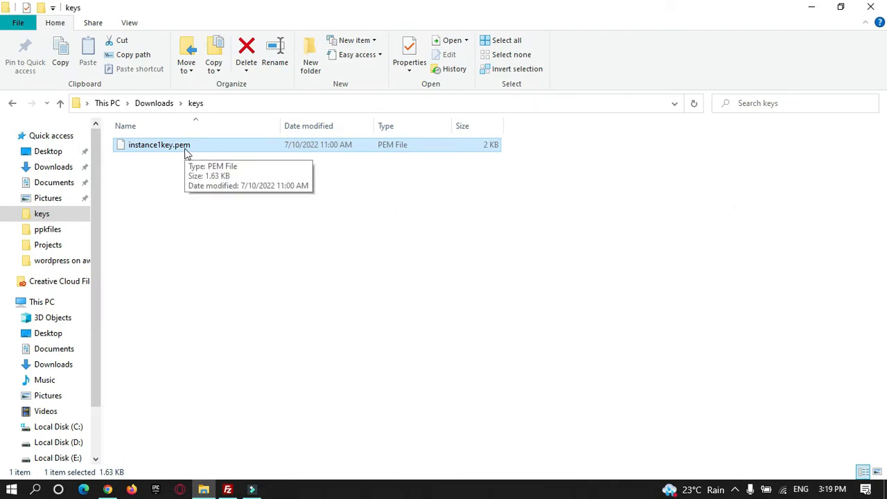
click(812, 14)
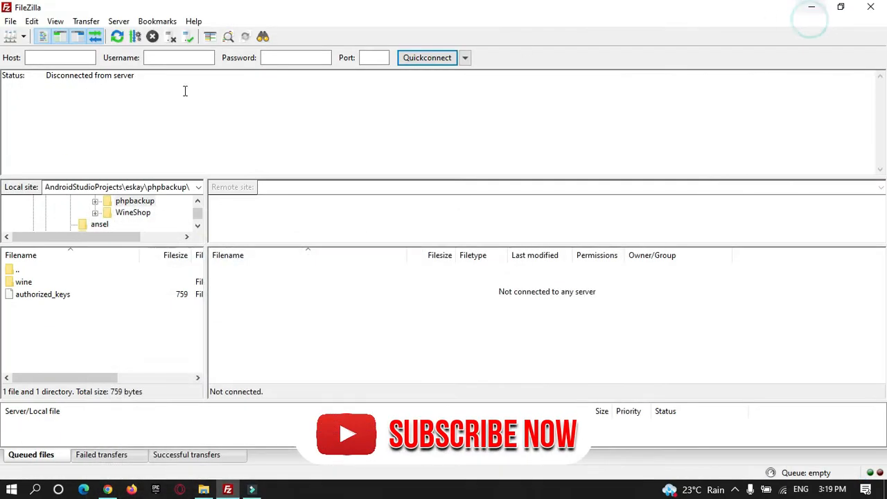
Step: Open the Site Manager and review the host and user settings of the aws site entry
click(10, 22)
click(40, 34)
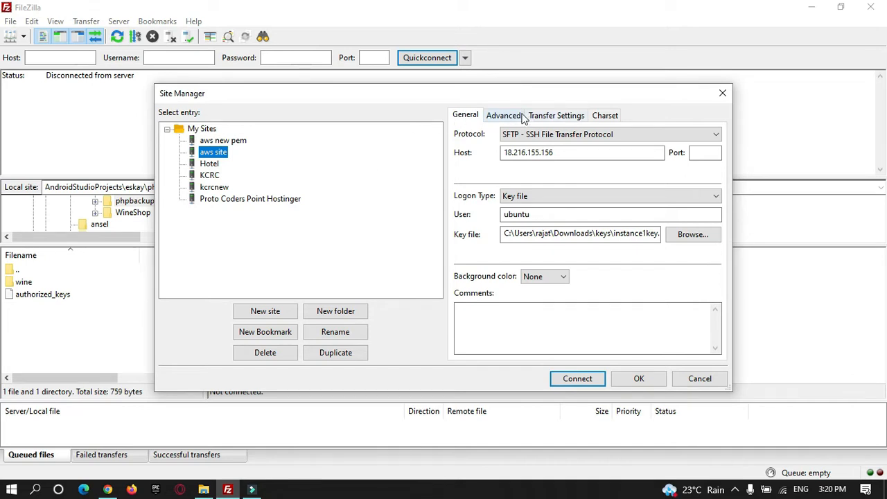
click(554, 152)
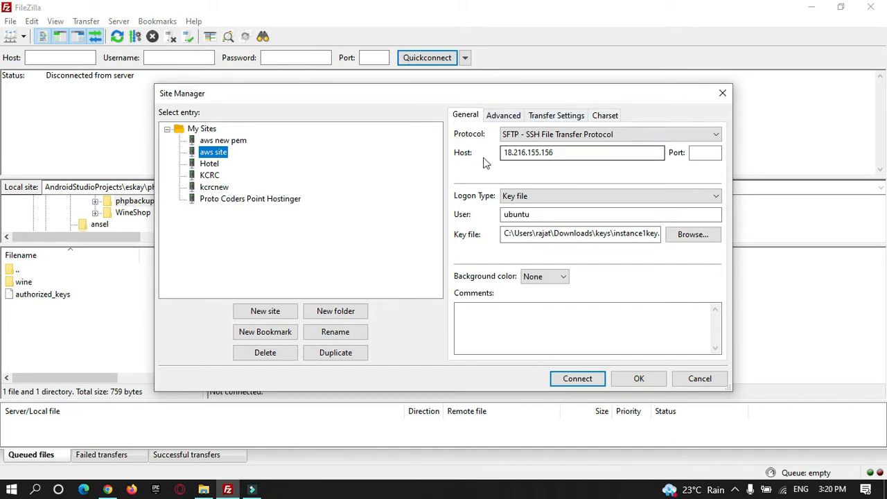
double_click(555, 152)
double_click(501, 215)
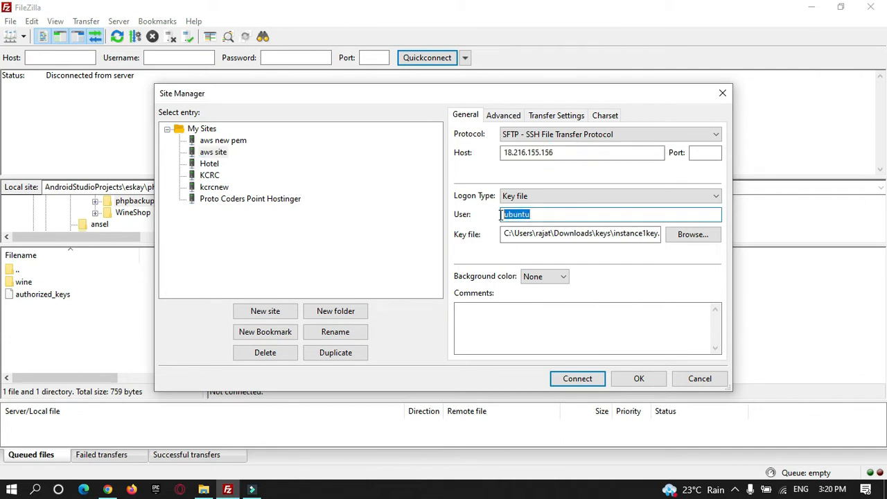
Step: Browse for the aws site's key file, connect to the server and check the directory listing status in the log
click(683, 236)
click(511, 370)
click(485, 389)
click(326, 201)
click(488, 393)
click(577, 380)
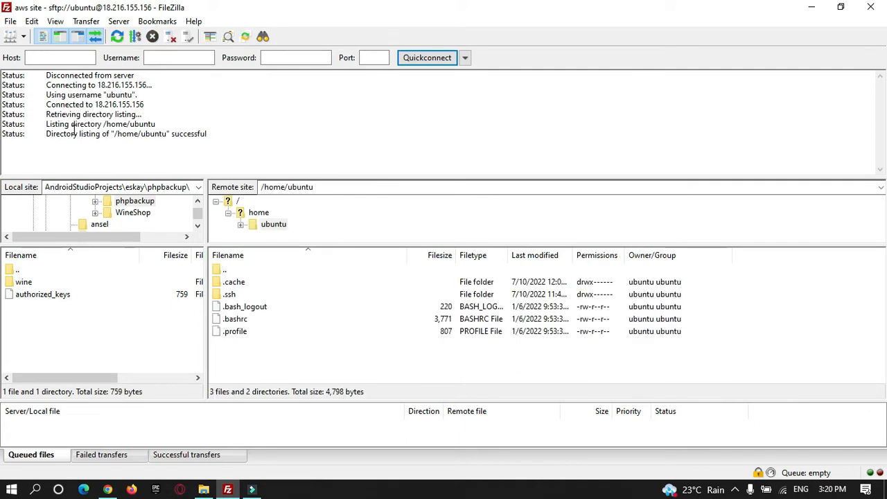
drag(208, 134, 44, 135)
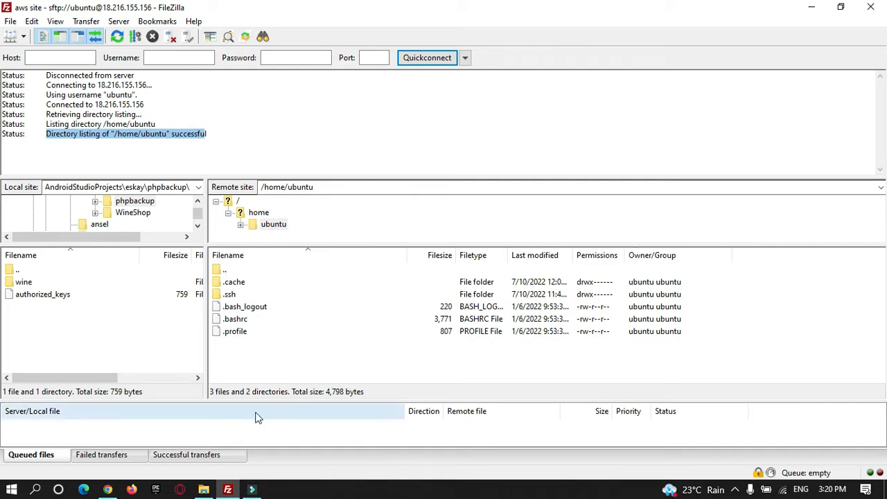
Step: Review the instance1key.pem file in File Explorer and the instance summary in Chrome, returning to FileZilla
click(204, 489)
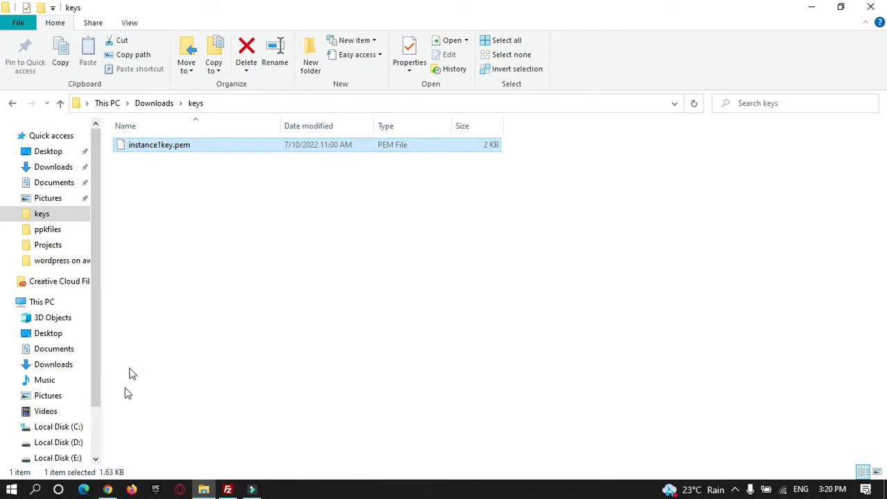
click(107, 489)
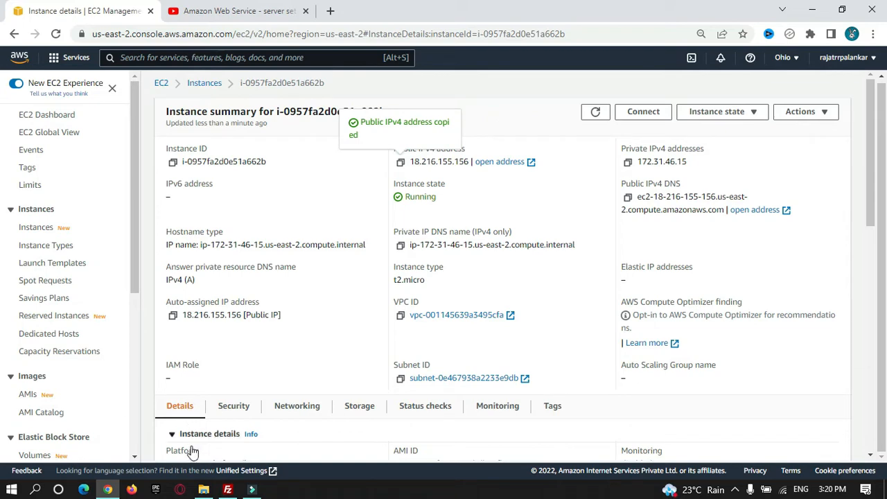
click(204, 489)
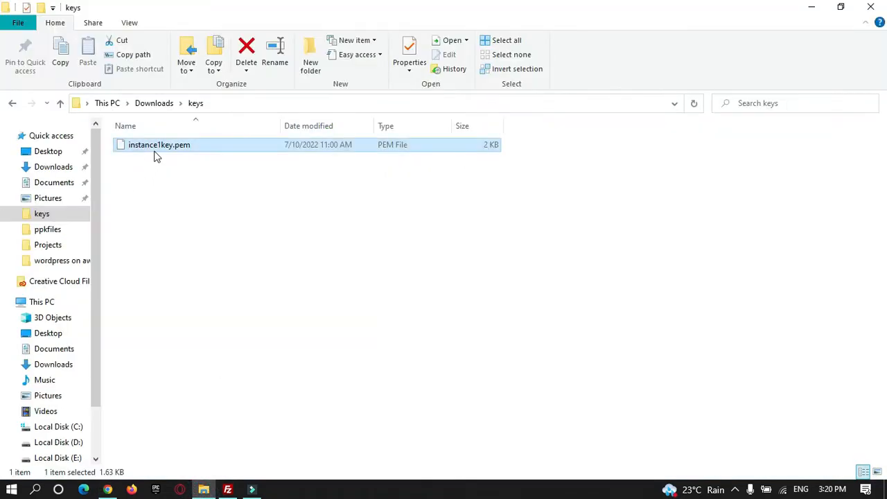
click(813, 10)
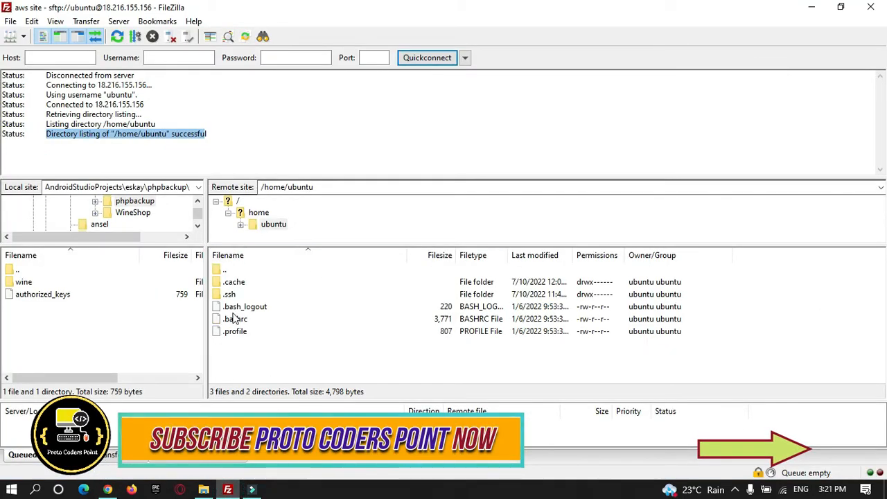
Step: Open the remote .ssh folder and select its authorized_keys file
double_click(231, 295)
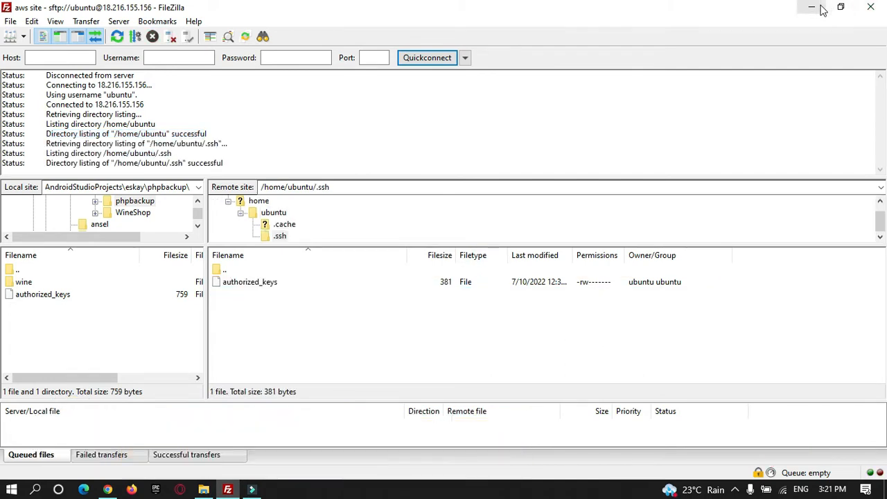
click(257, 287)
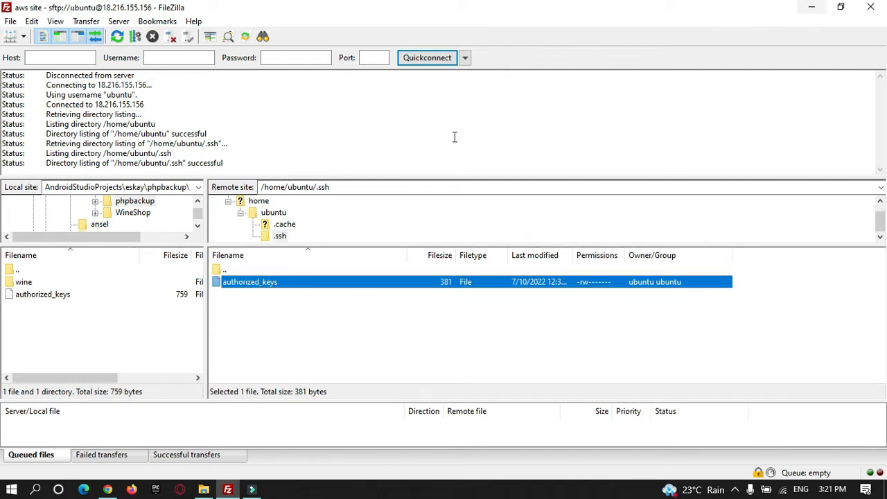
Step: Switch to the EC2 console in Chrome and open the Key Pairs list under Network & Security
click(810, 9)
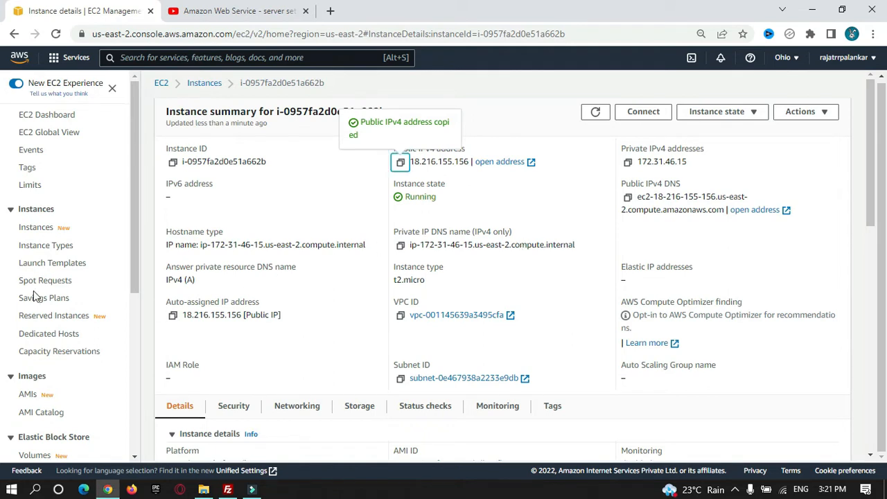
scroll(35, 294, down, 2)
scroll(35, 294, down, 3)
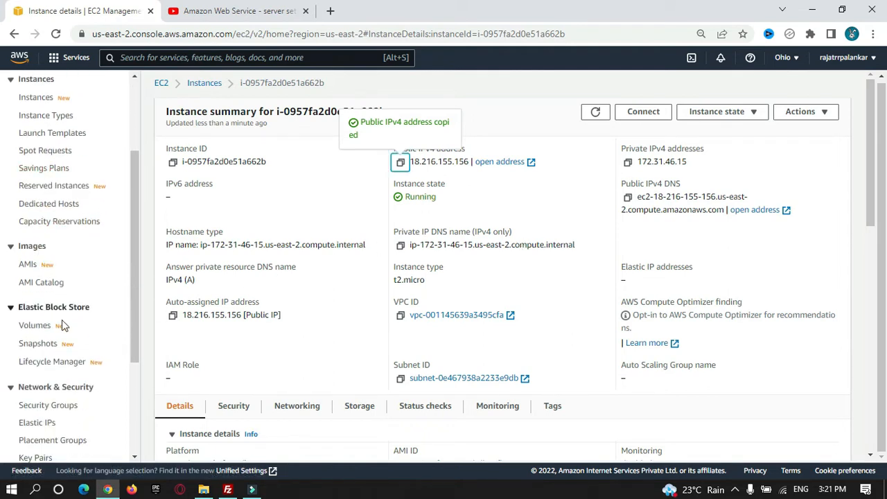
scroll(63, 353, down, 1)
click(35, 392)
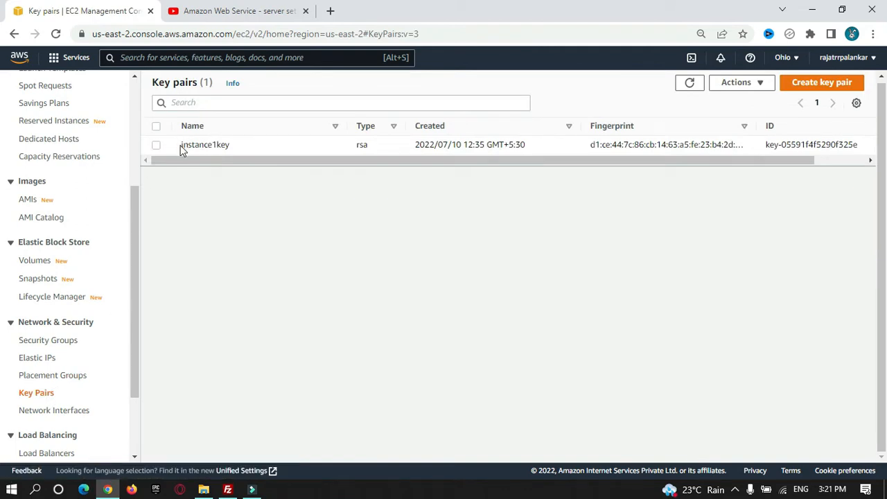
Step: Create a key pair named instance2keyfinal in .pem format and save instance2keyfinal.pem in the Downloads keys folder
click(829, 84)
click(80, 229)
text(in)
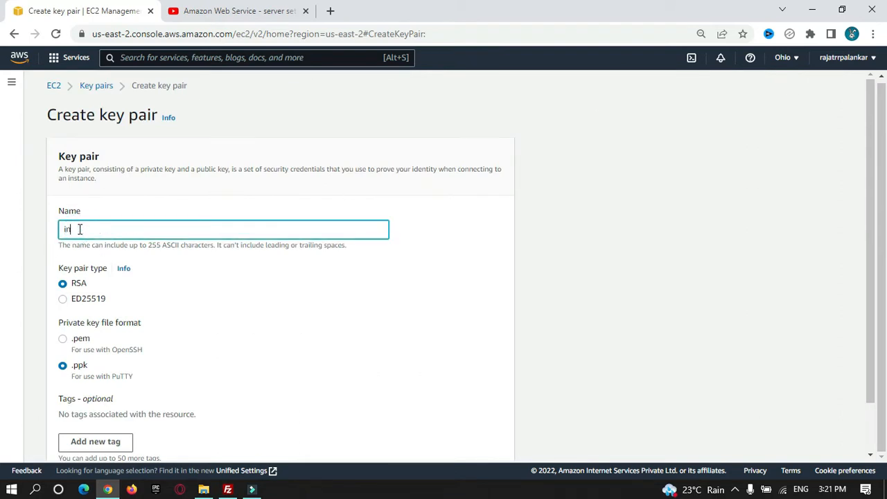
text(stanc)
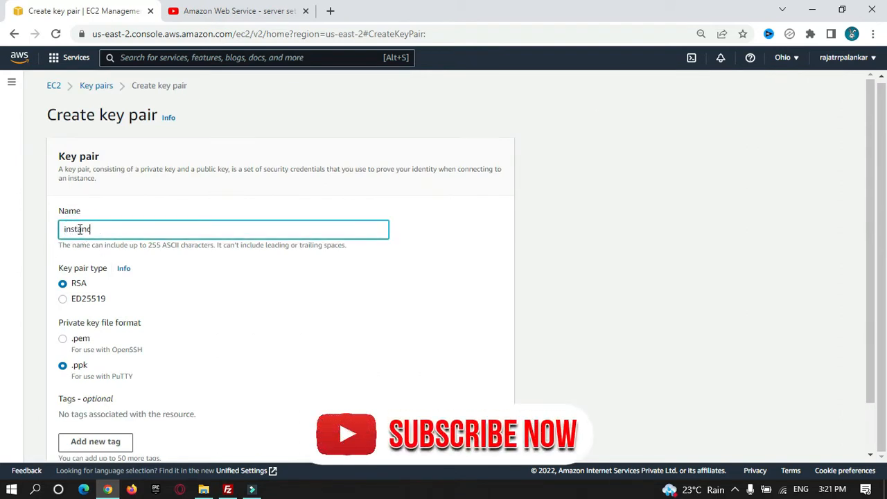
text(e2keyfinal)
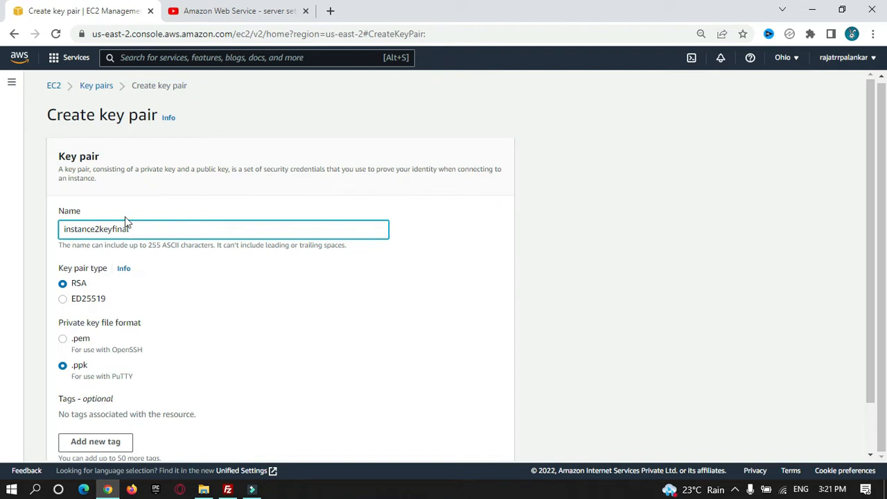
click(62, 338)
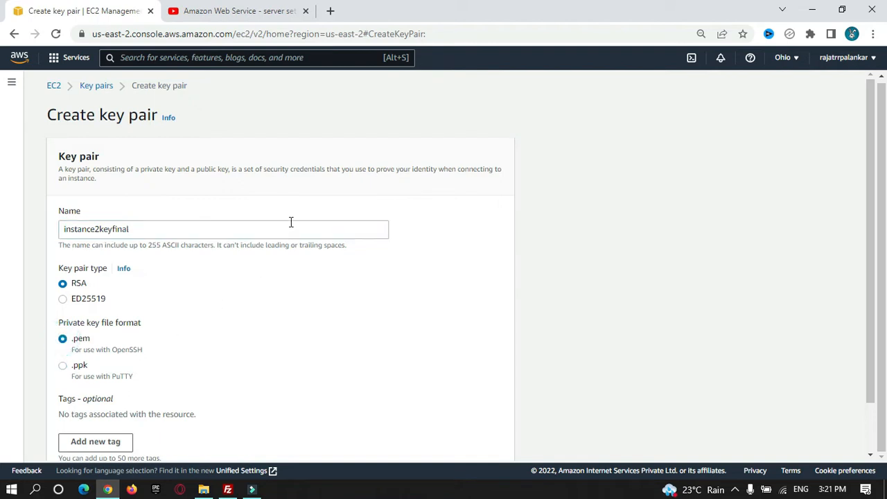
scroll(291, 222, down, 2)
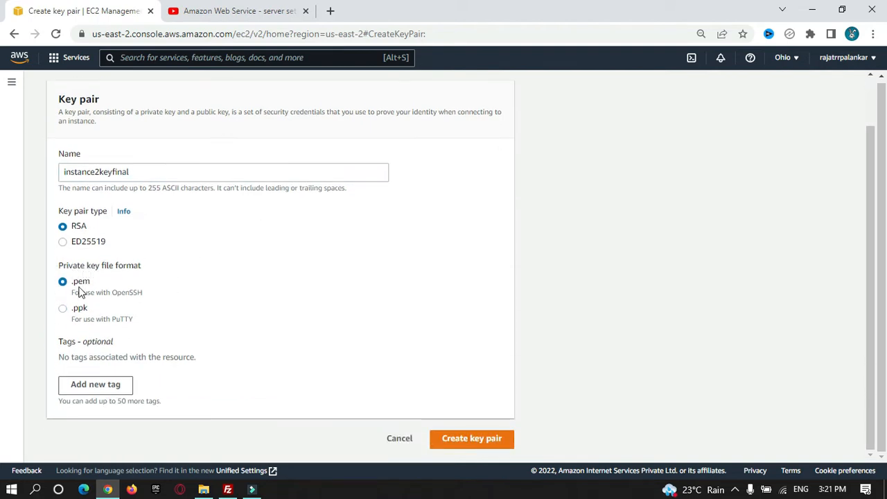
click(473, 445)
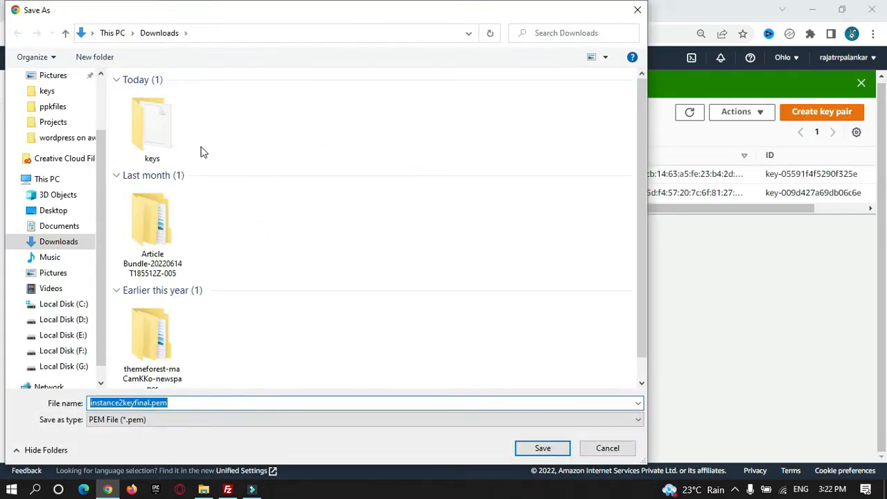
double_click(156, 126)
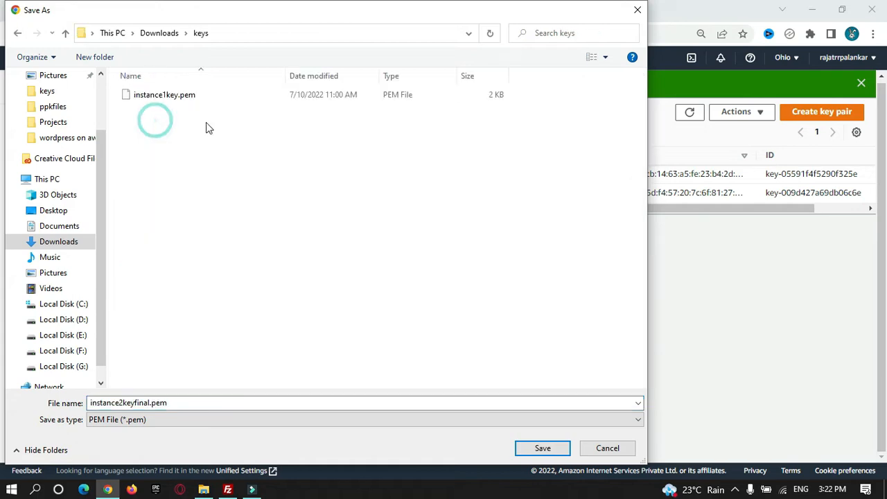
click(542, 449)
Step: Examine instance1key.pem and instance2keyfinal.pem in File Explorer and the server's authorized_keys file in FileZilla
key(super+d)
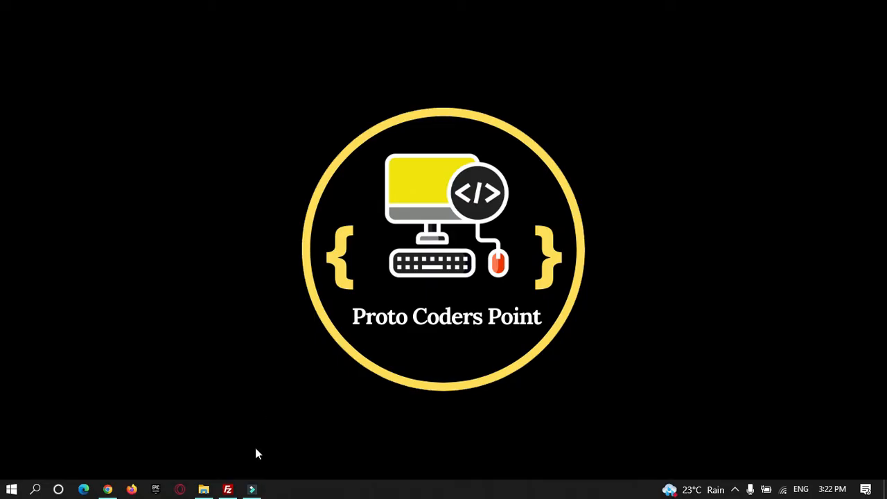
click(204, 490)
click(168, 159)
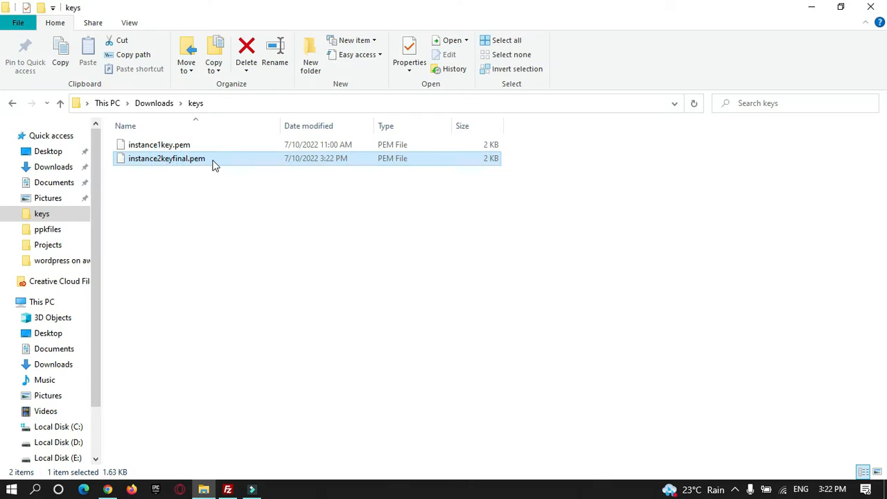
click(164, 149)
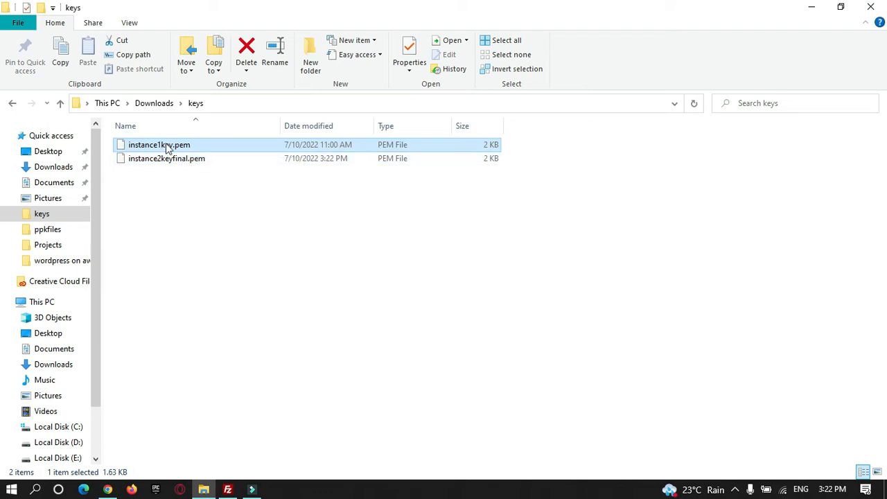
click(174, 162)
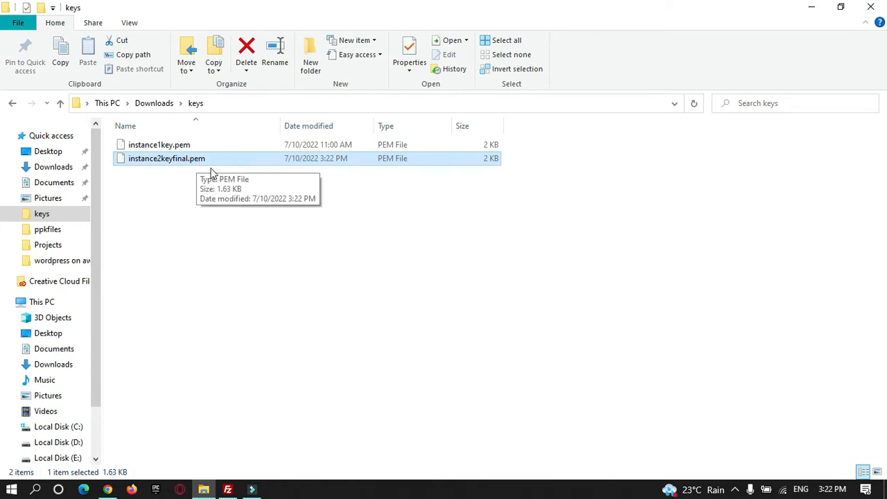
click(228, 489)
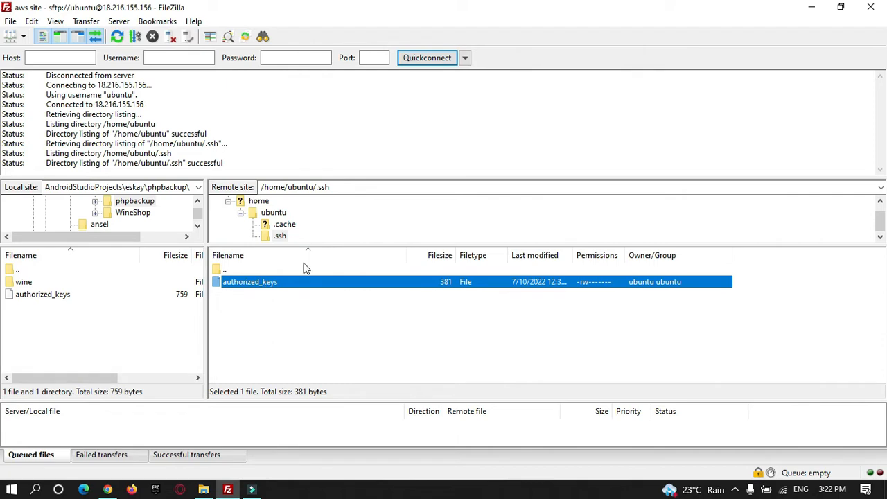
click(812, 9)
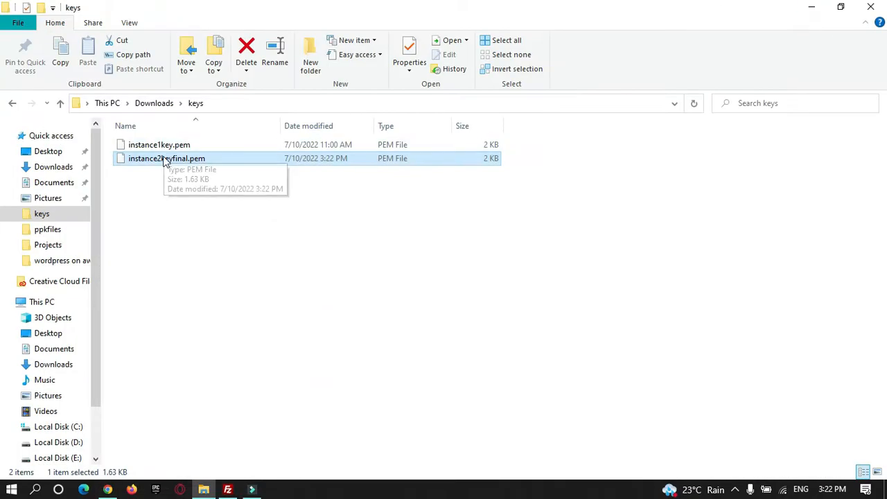
Step: Launch PuTTYgen and load the private key instance2keyfinal.pem from the Downloads keys folder, showing all file types
click(35, 490)
text(p)
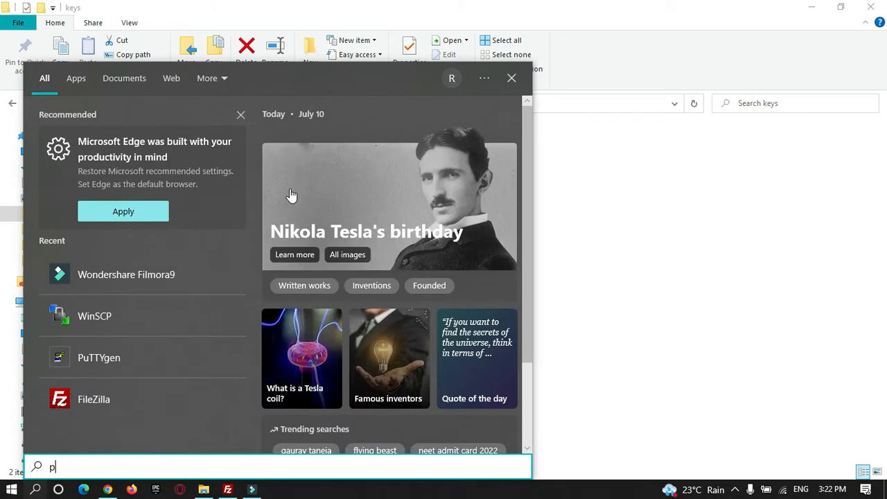
key(Return)
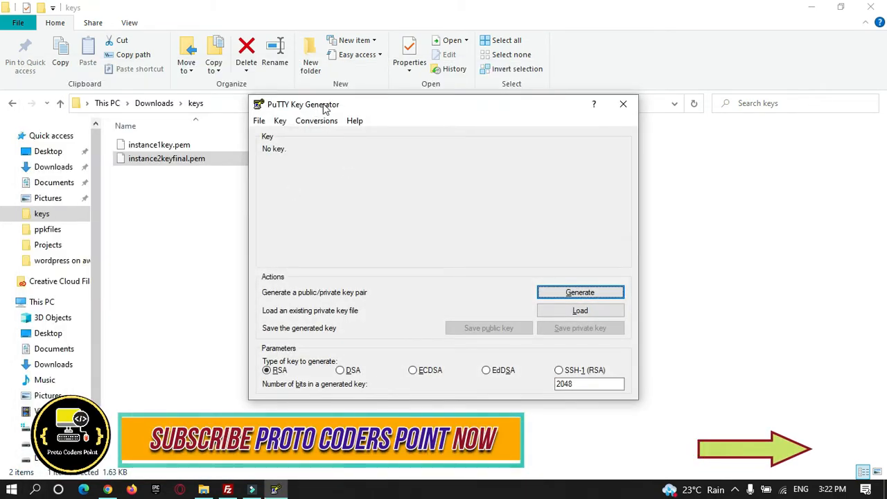
click(579, 311)
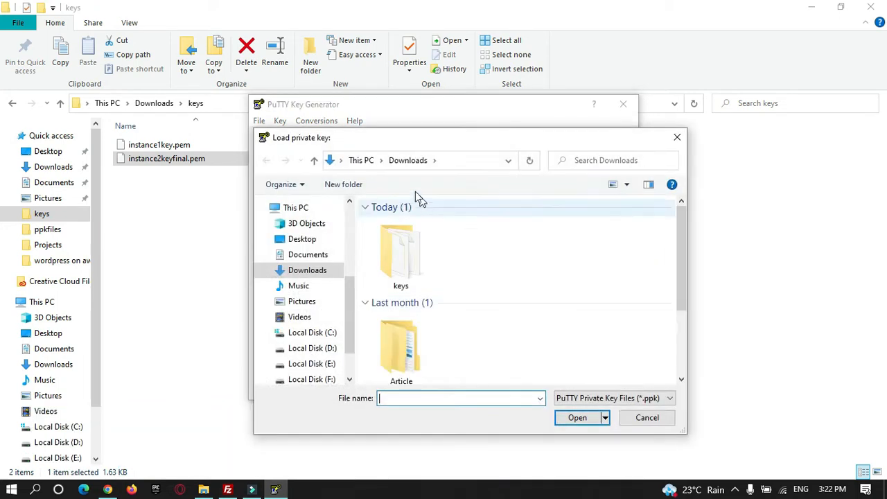
double_click(409, 253)
click(610, 399)
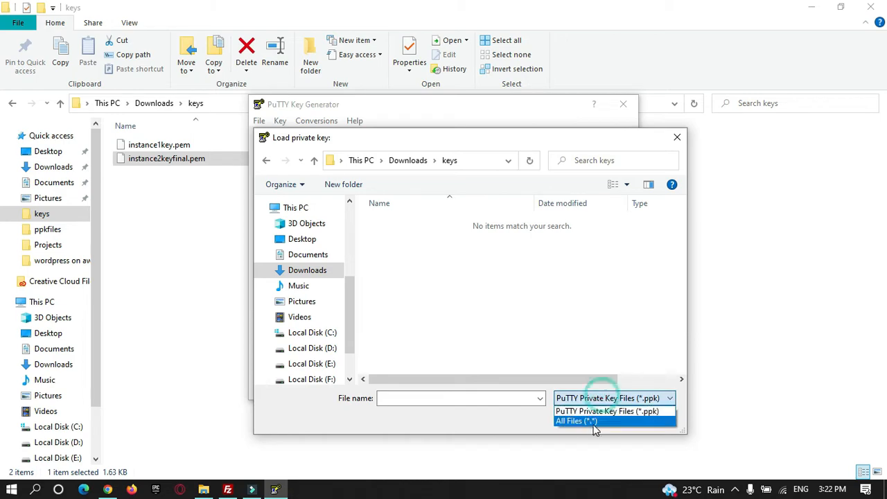
click(579, 421)
click(421, 236)
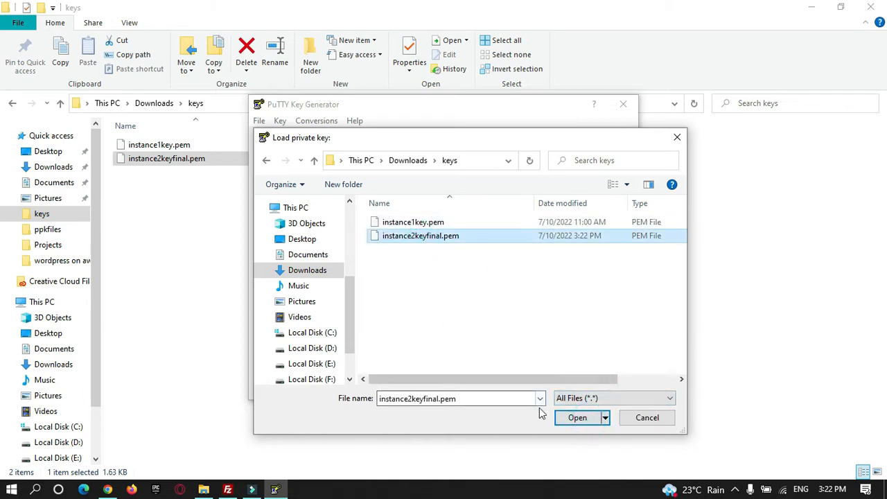
click(576, 419)
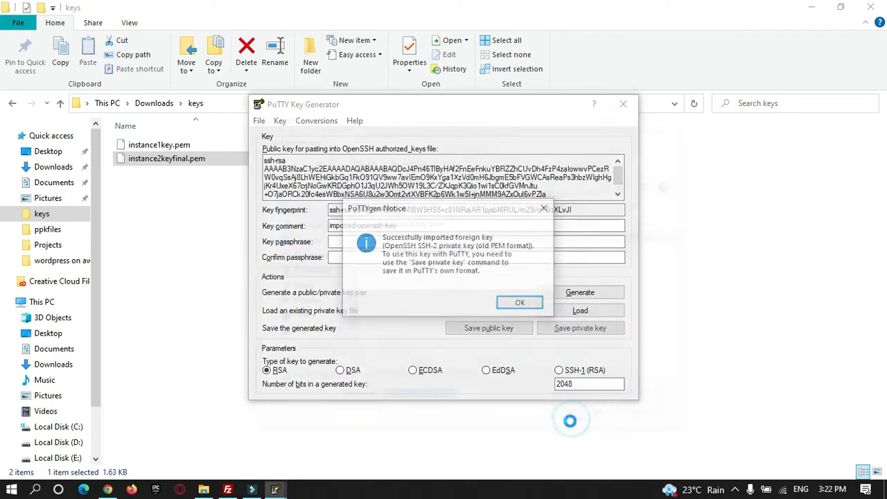
click(523, 302)
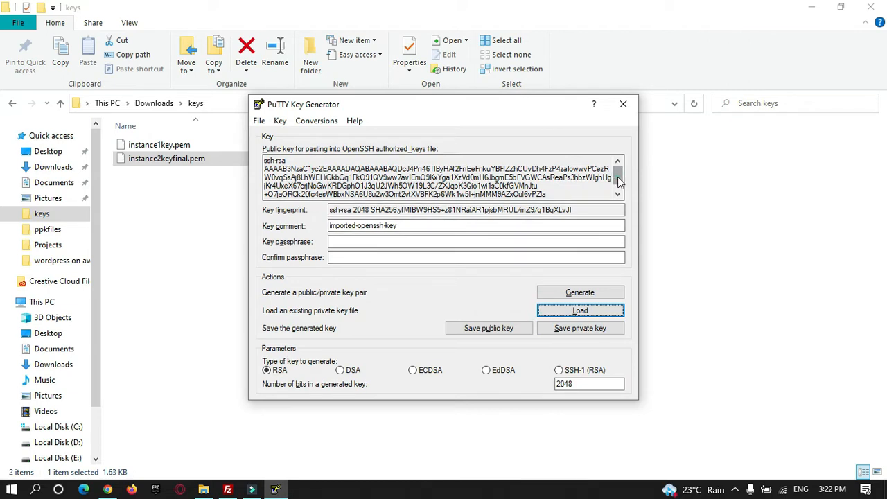
Step: Review the imported key's public key text, save the public key as keyfinal in the Downloads keys folder, and close PuTTYgen
scroll(589, 182, down, 1)
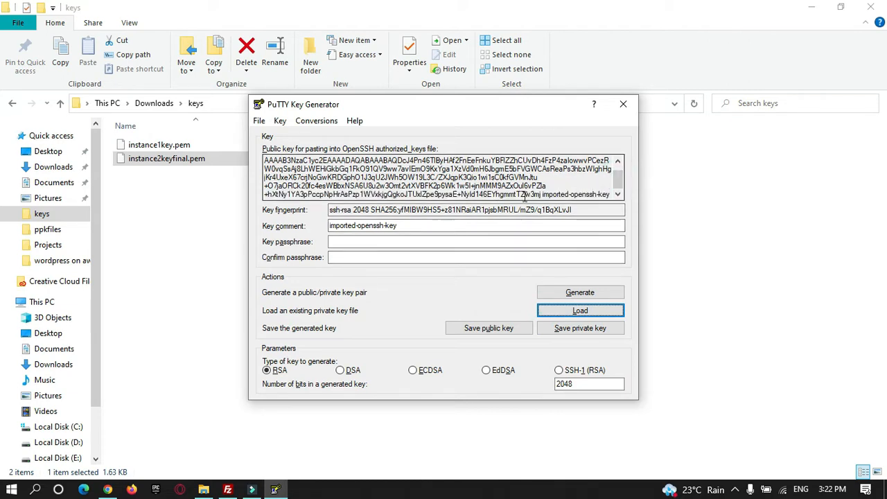
drag(480, 194, 266, 161)
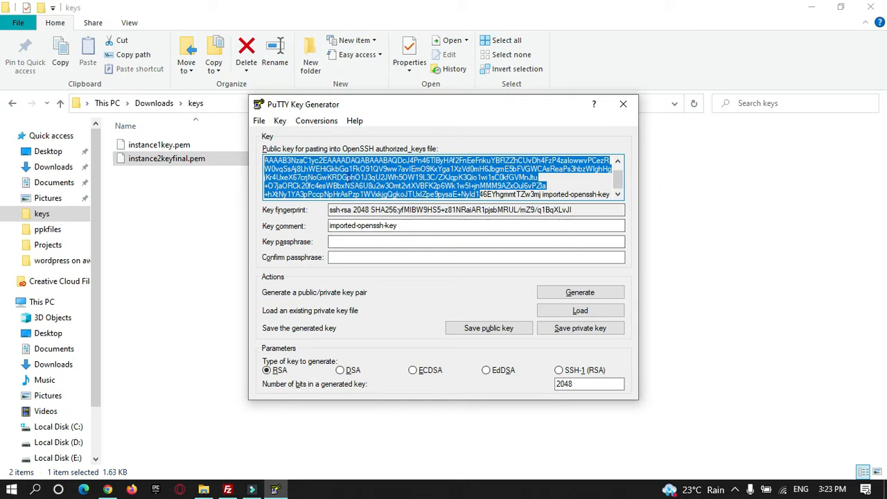
click(229, 490)
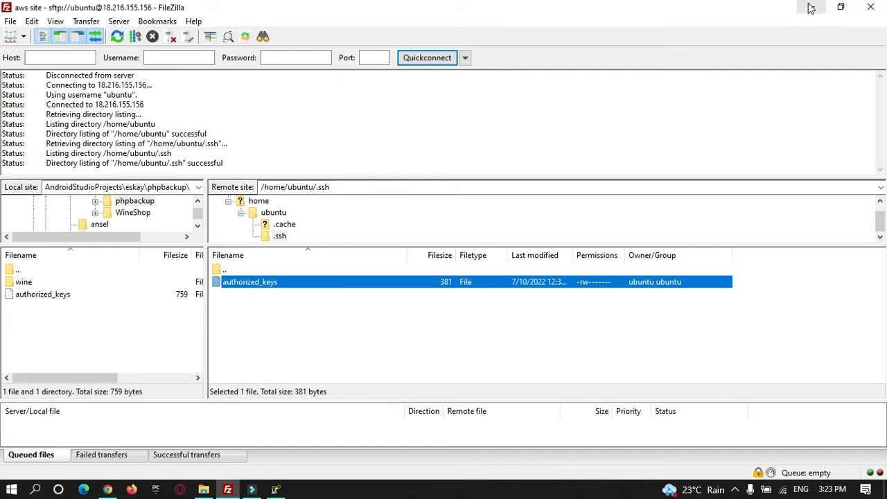
click(859, 7)
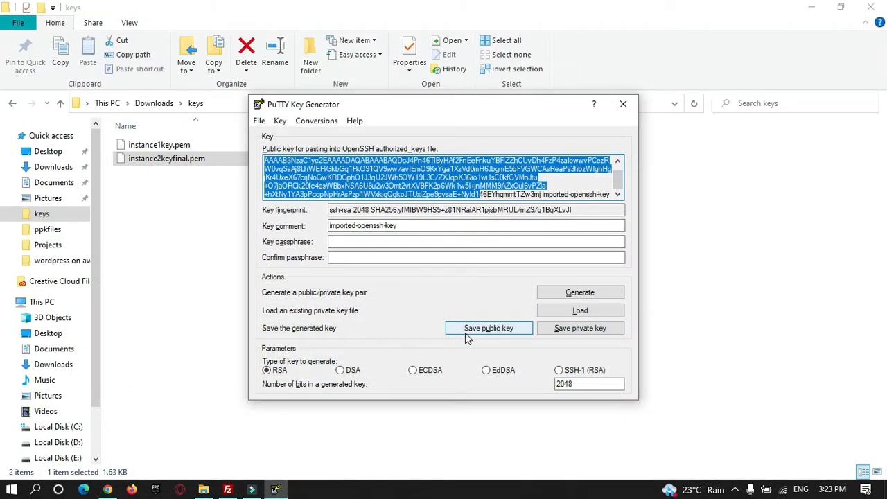
click(496, 333)
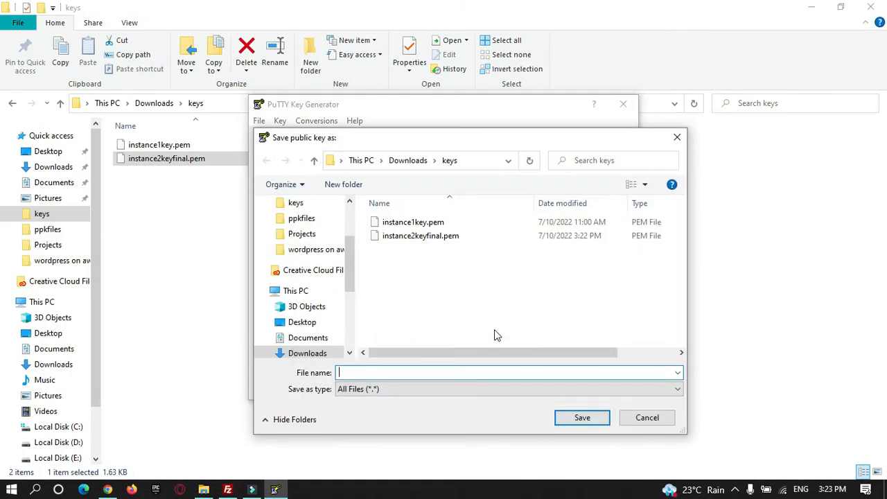
click(358, 374)
key(Return)
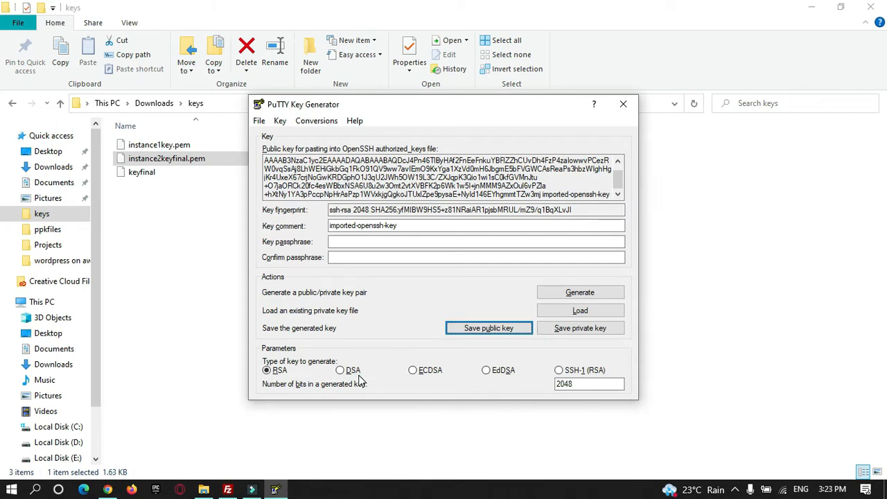
click(623, 104)
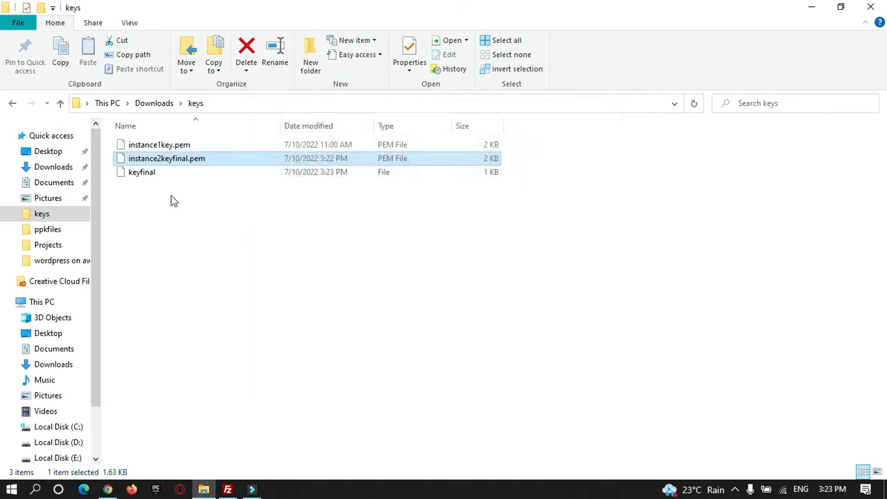
Step: Open the keyfinal file from the keys folder in the Atom text editor
click(148, 175)
right_click(150, 176)
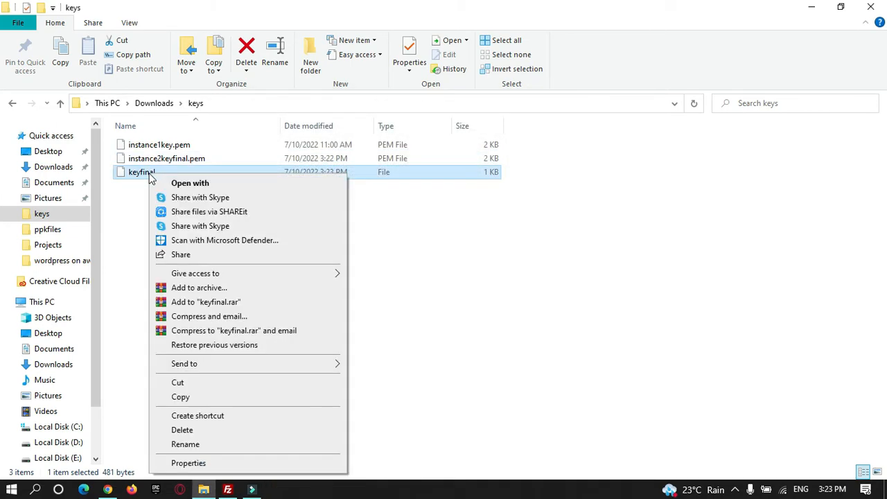
click(173, 182)
click(487, 437)
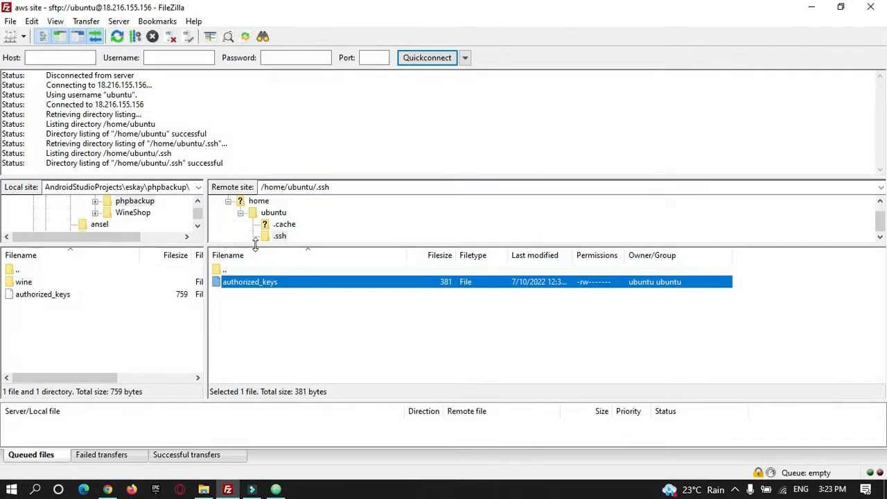
Step: Switch to FileZilla, reopen the remote .ssh folder, and open authorized_keys for editing in Atom
click(228, 490)
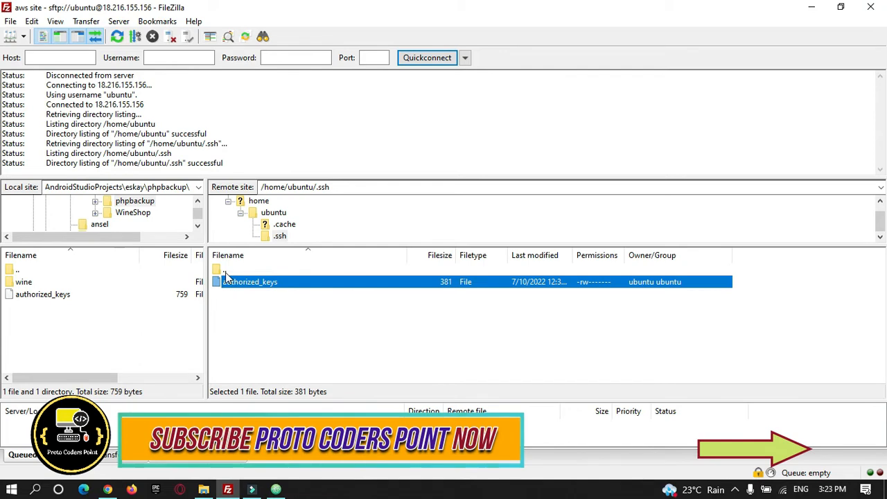
double_click(224, 271)
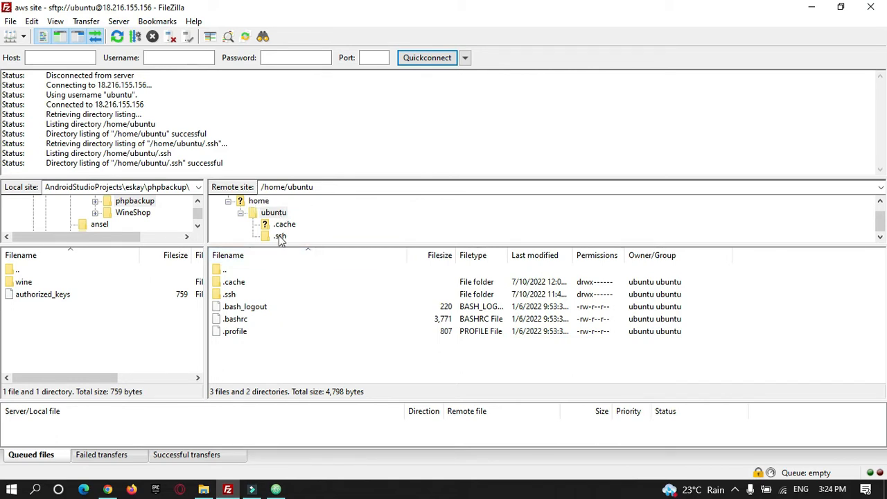
double_click(232, 295)
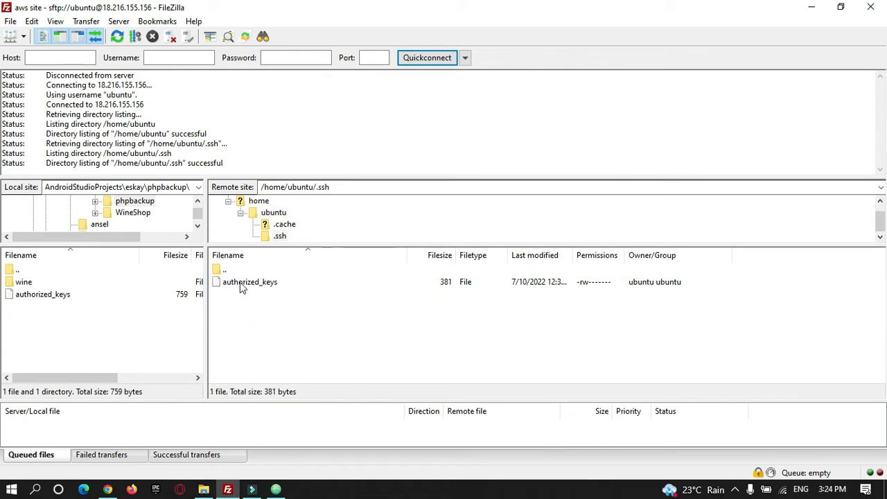
click(240, 282)
right_click(240, 282)
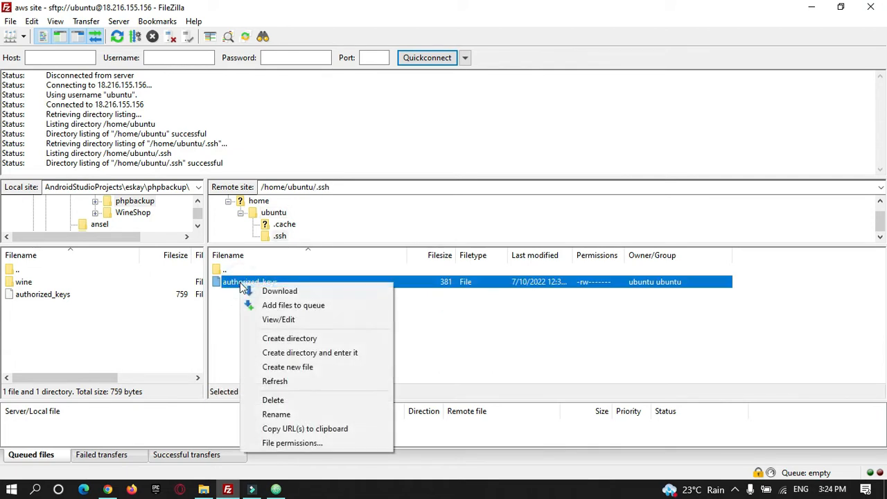
click(289, 321)
mouse_move(276, 491)
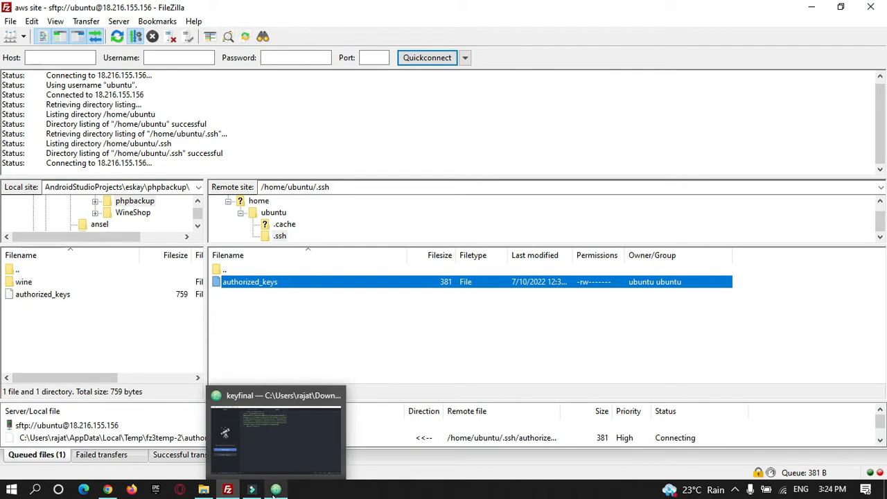
click(276, 490)
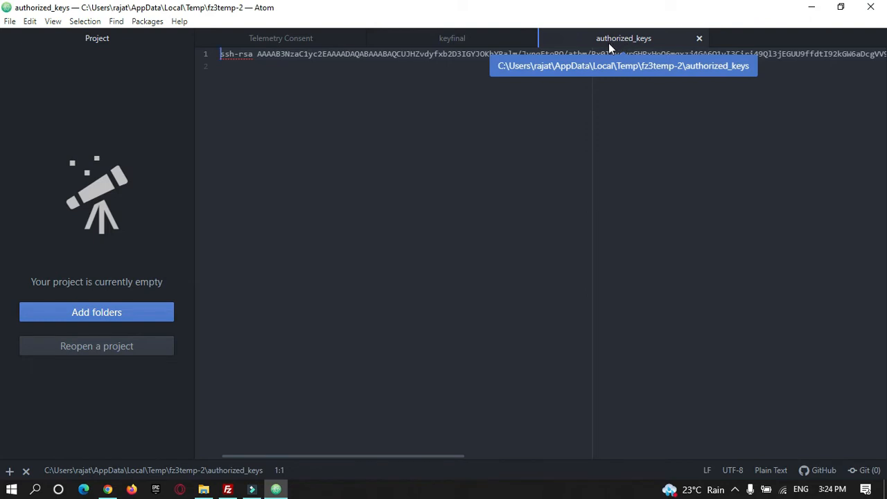
Step: Examine the existing ssh-rsa entry in authorized_keys and the instance1key.pem and instance2keyfinal.pem files in the keys folder
drag(259, 55, 886, 60)
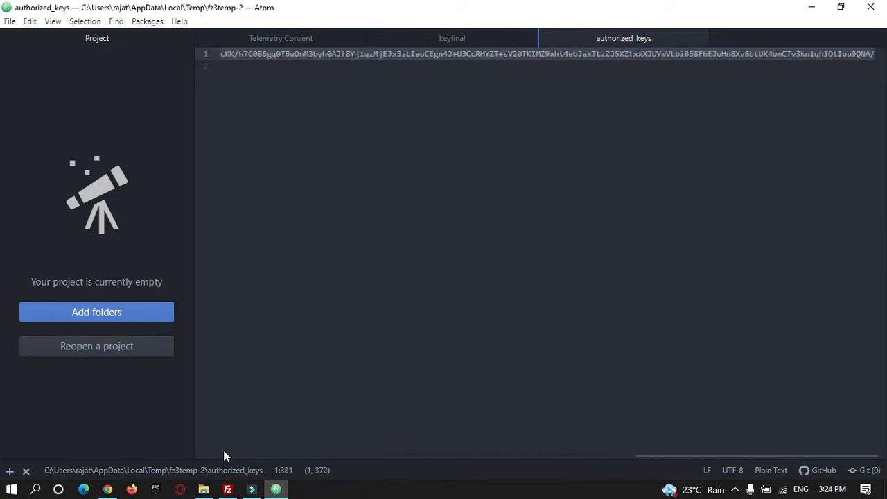
click(203, 489)
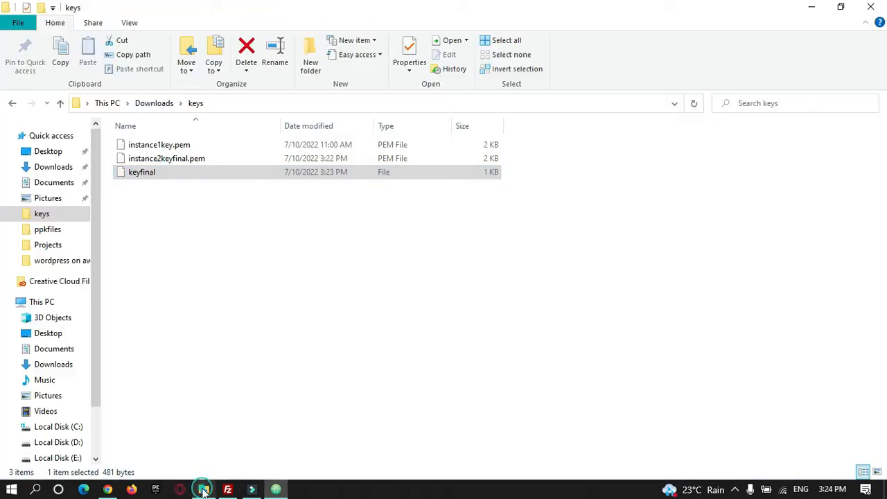
click(144, 149)
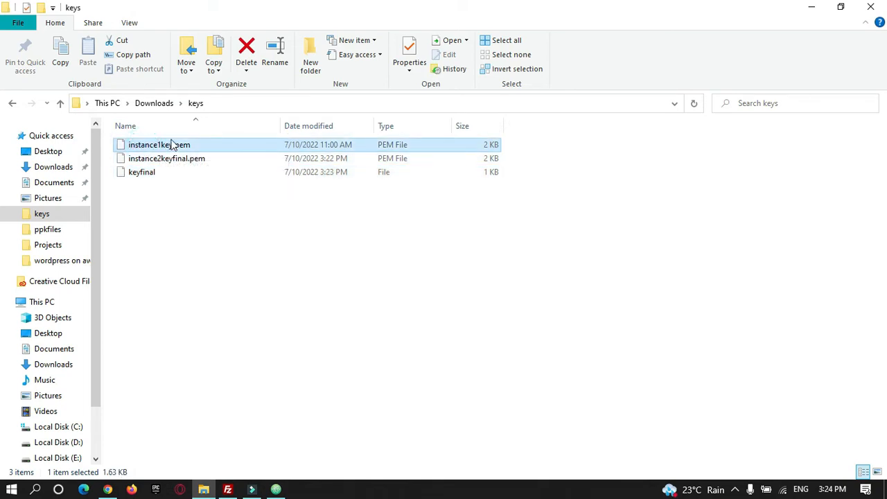
click(276, 489)
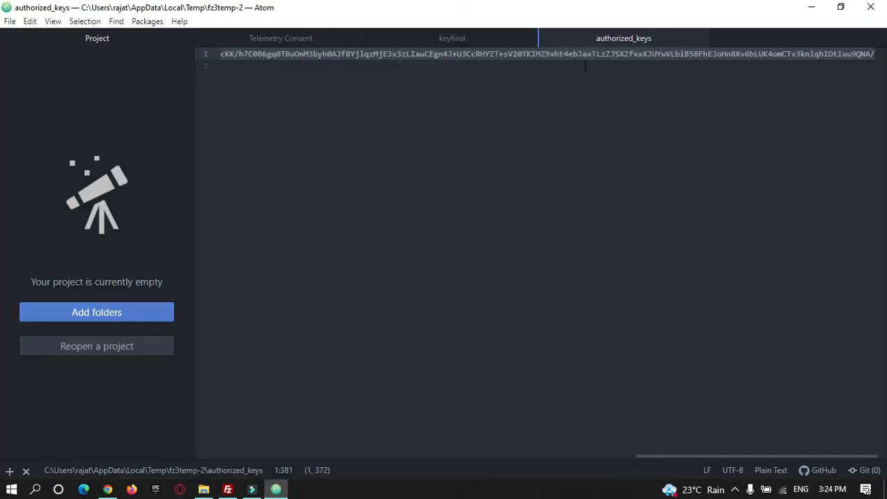
click(565, 56)
click(811, 7)
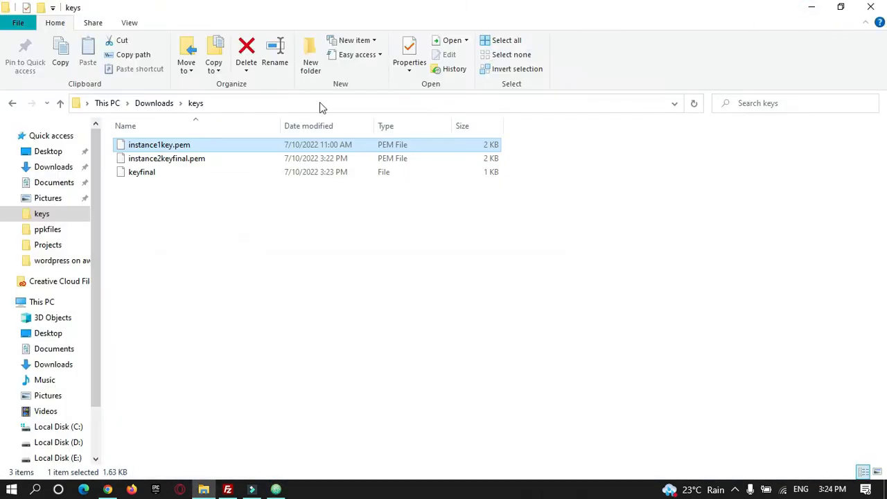
click(155, 159)
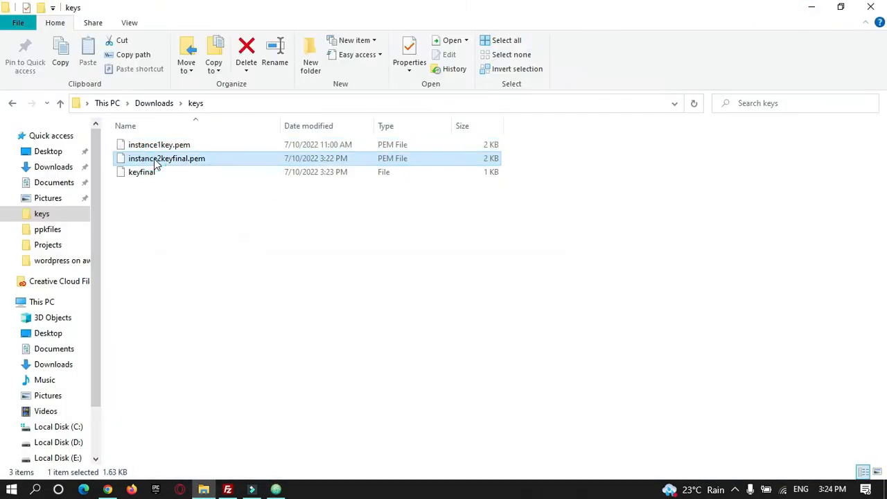
click(276, 490)
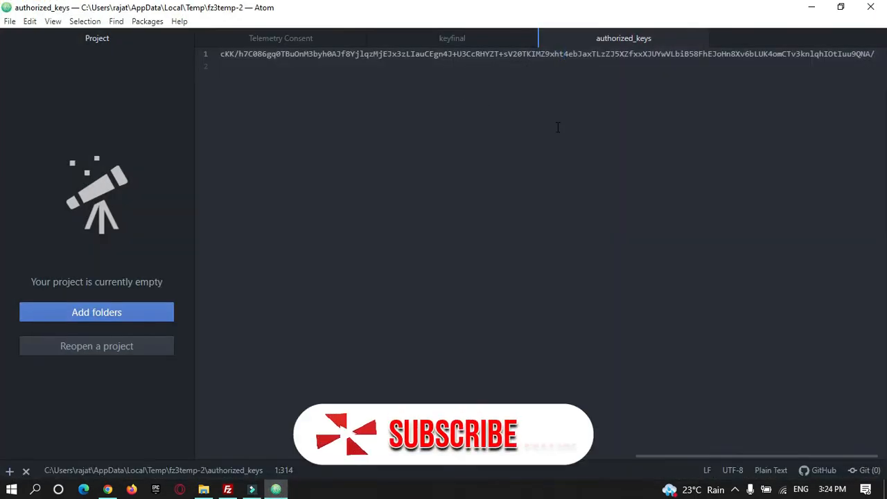
drag(665, 457, 251, 457)
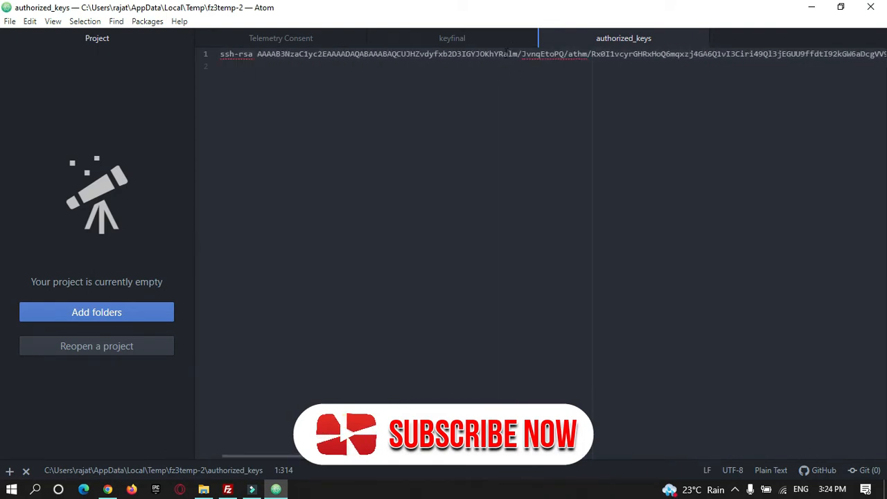
Step: Join the public key text in keyfinal into one continuous line by removing the line breaks between its lines
click(448, 40)
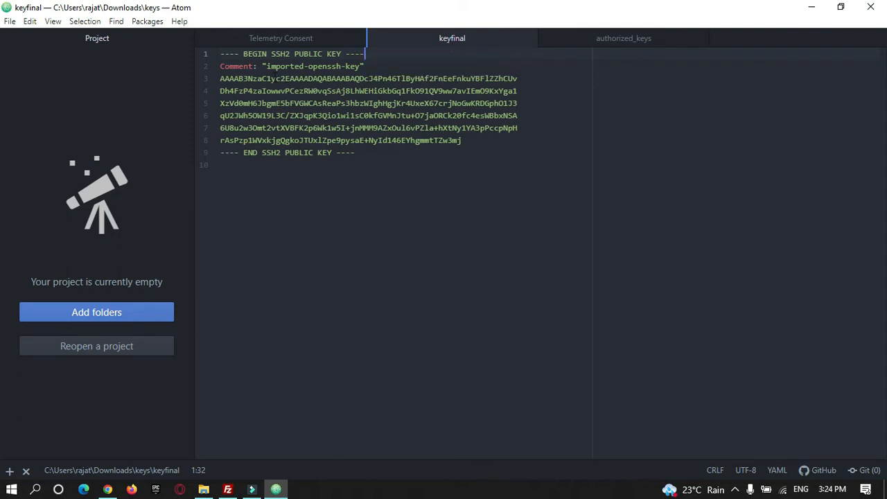
click(531, 80)
key(Delete)
click(520, 94)
click(840, 80)
key(Delete)
click(543, 91)
drag(398, 457, 645, 459)
click(879, 79)
key(Delete)
drag(714, 457, 860, 457)
click(878, 79)
key(Delete)
drag(703, 455, 836, 458)
click(879, 79)
key(Delete)
drag(697, 456, 354, 455)
Step: Copy the single-line public key from keyfinal and paste it on line 2 of authorized_keys, prefixed with ssh-rsa
drag(221, 79, 243, 79)
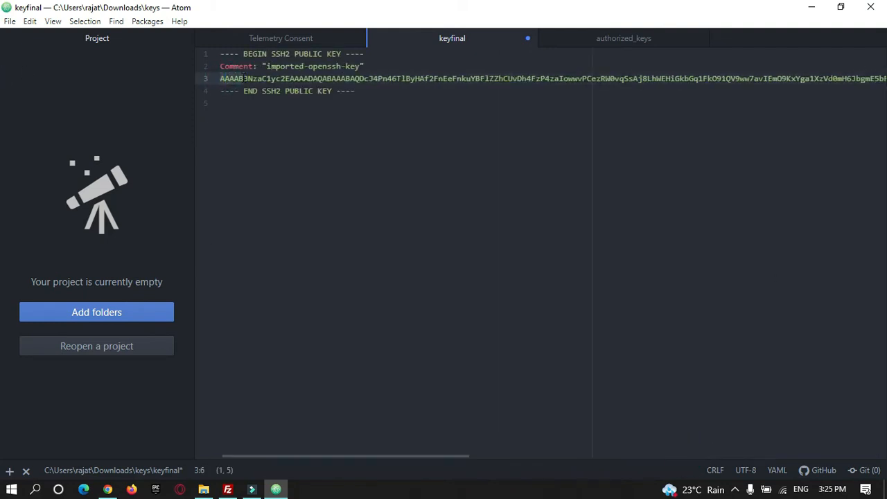
key(shift+End)
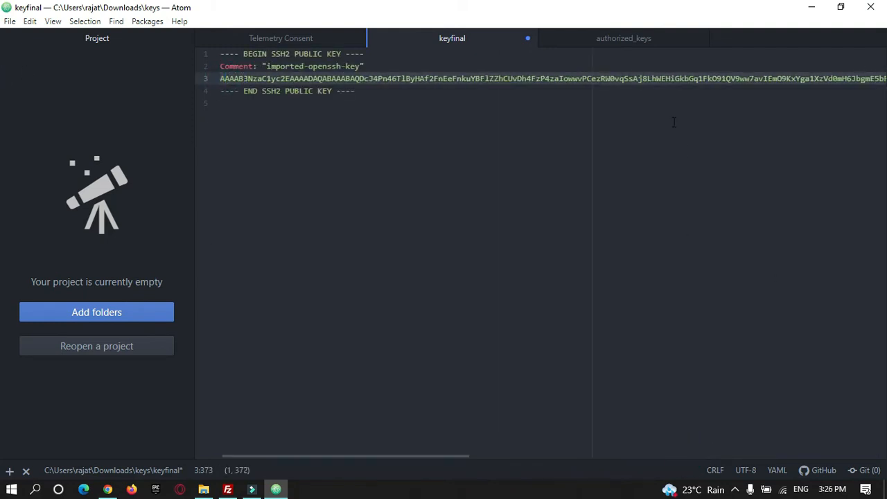
click(633, 40)
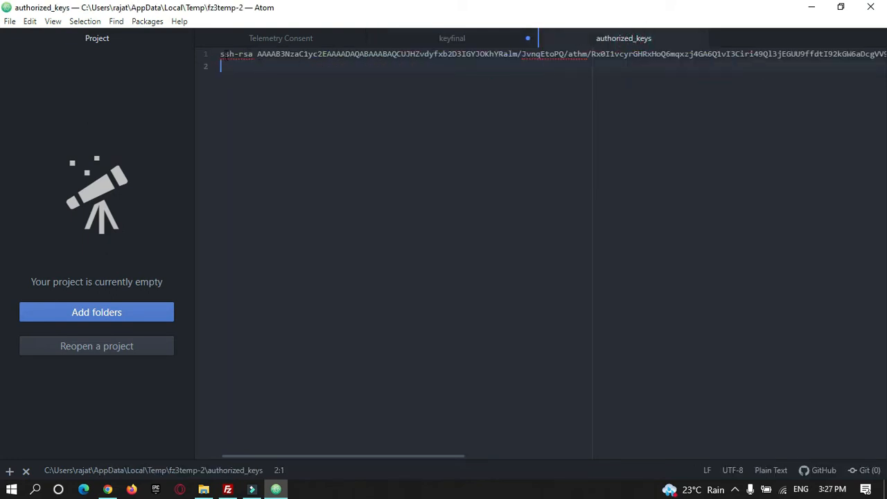
text(ssh-rsa)
key(ctrl+v)
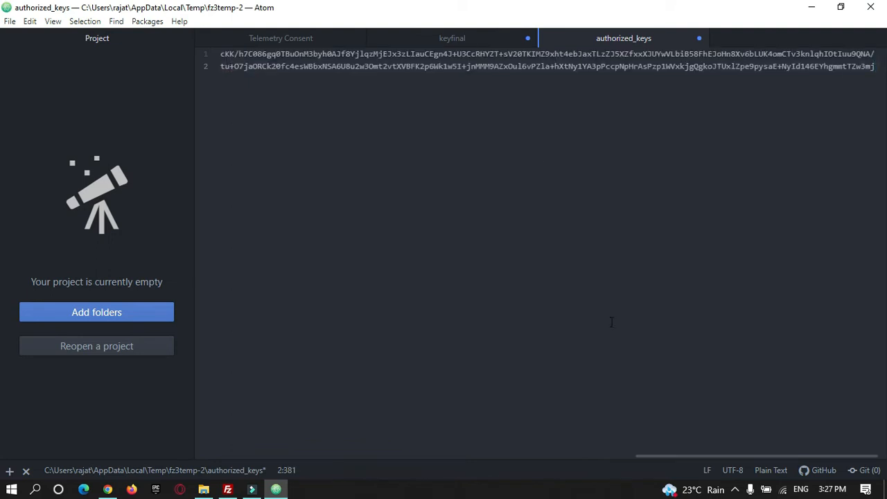
Step: Examine both ssh-rsa entries in authorized_keys, comparing the start and the key text of lines 1 and 2
click(764, 456)
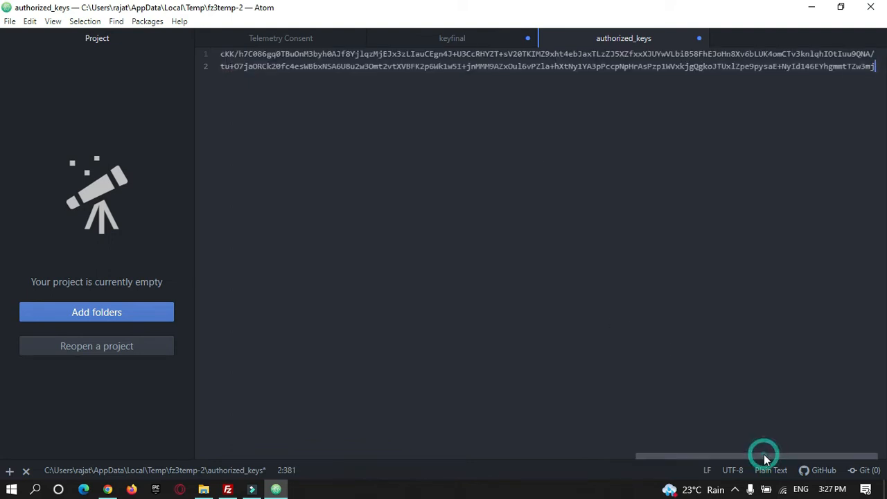
drag(765, 457, 245, 442)
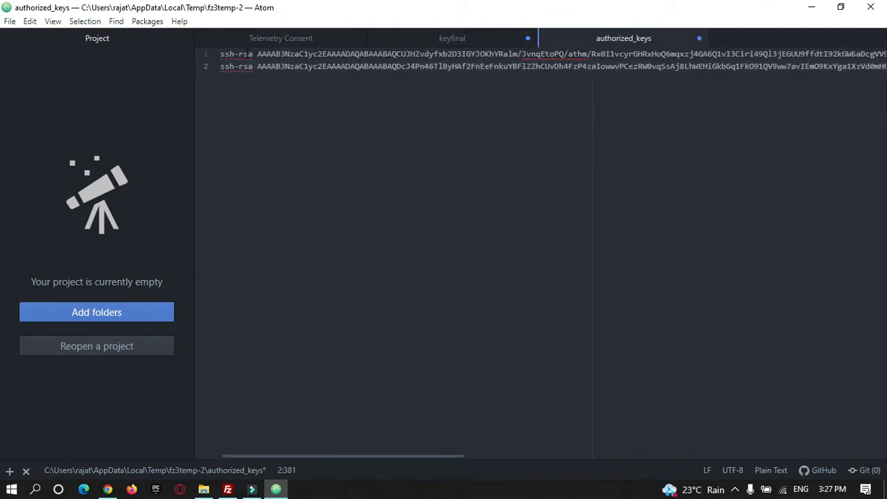
click(220, 54)
click(223, 55)
drag(222, 53, 528, 67)
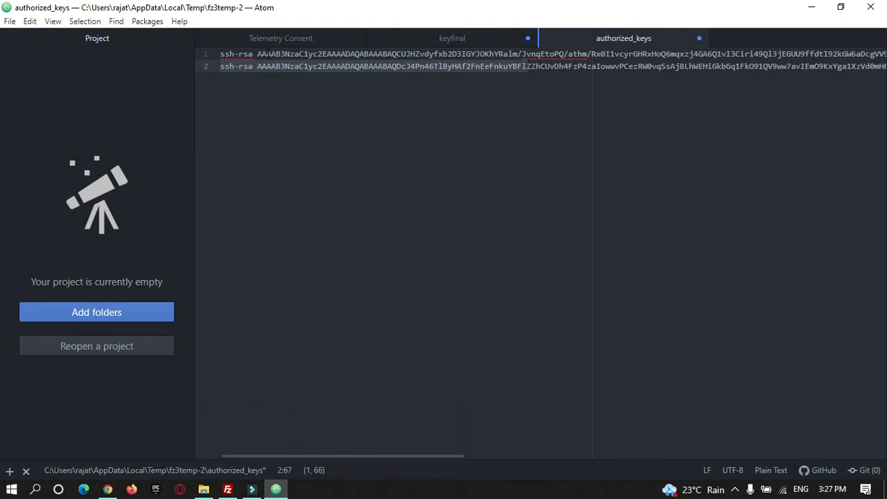
drag(258, 55, 542, 55)
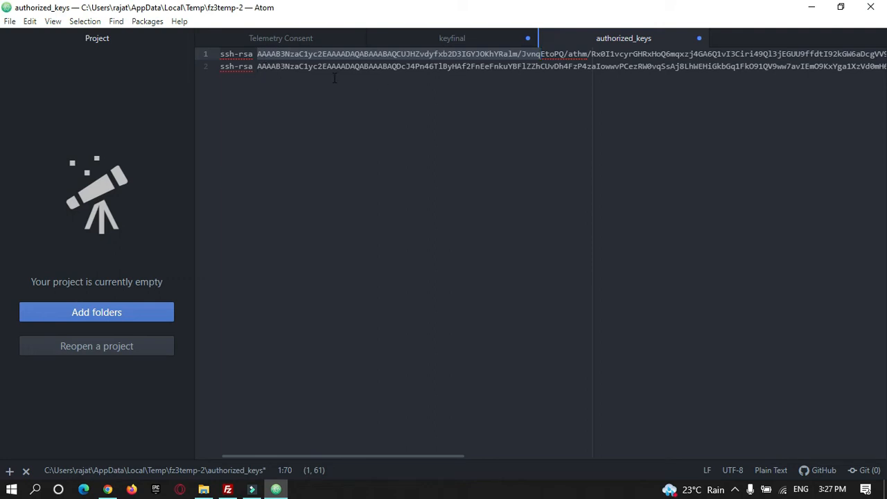
click(610, 54)
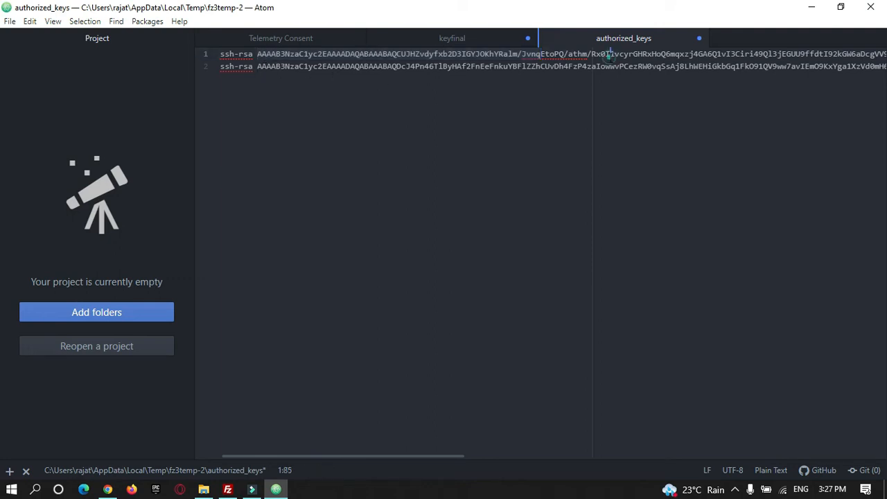
drag(257, 67, 829, 67)
Step: Save authorized_keys, switch to FileZilla, and upload the changed file back to the server
key(ctrl+s)
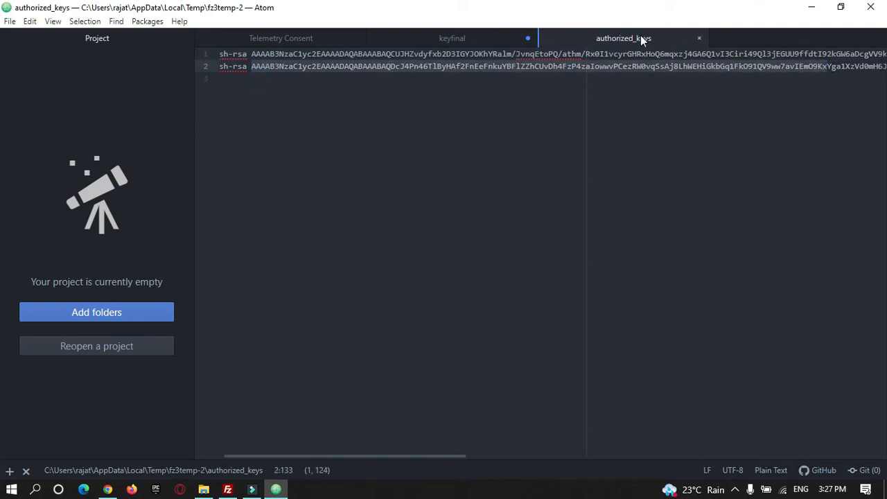
click(228, 489)
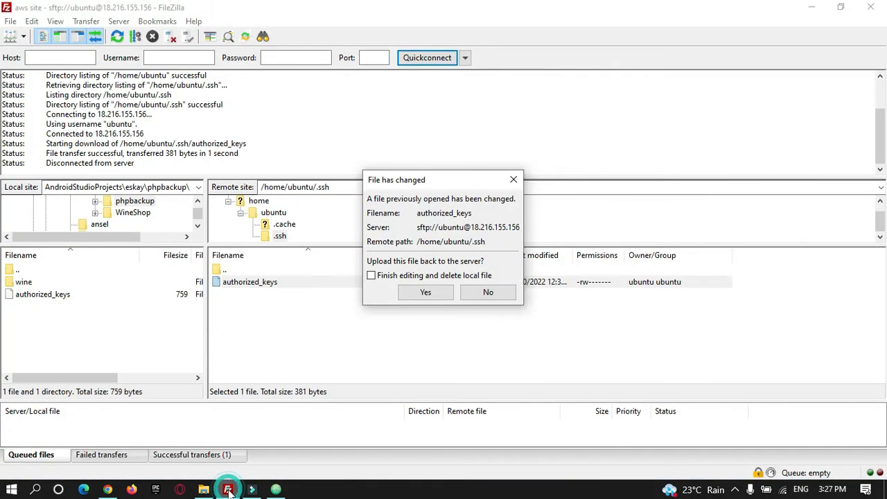
click(425, 293)
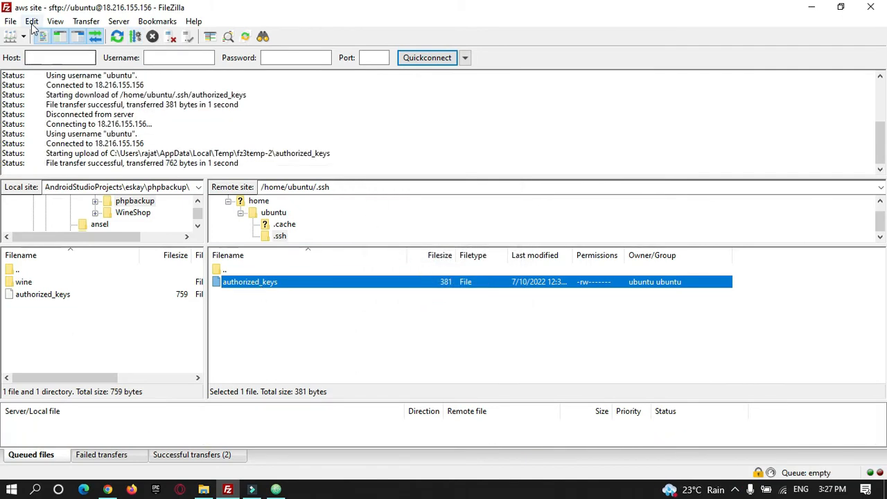
Step: Set the key file of the aws new pem site to instance2keyfinal.pem from the Downloads keys folder
click(11, 21)
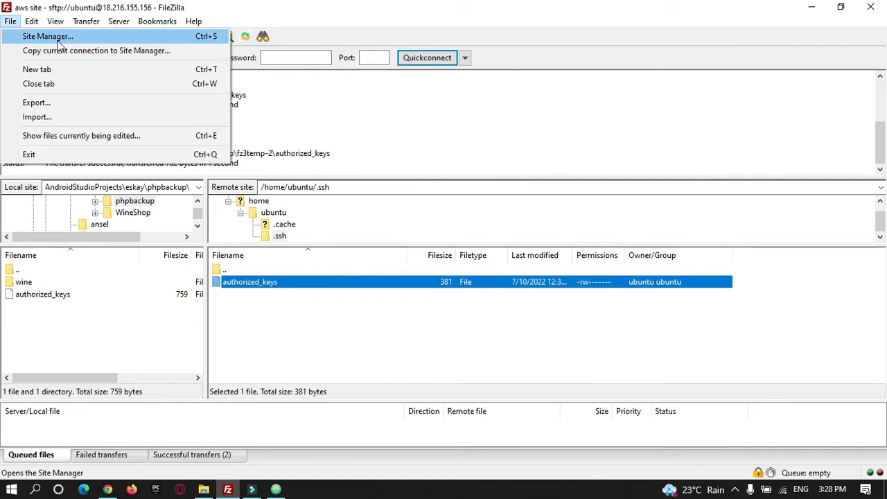
click(47, 36)
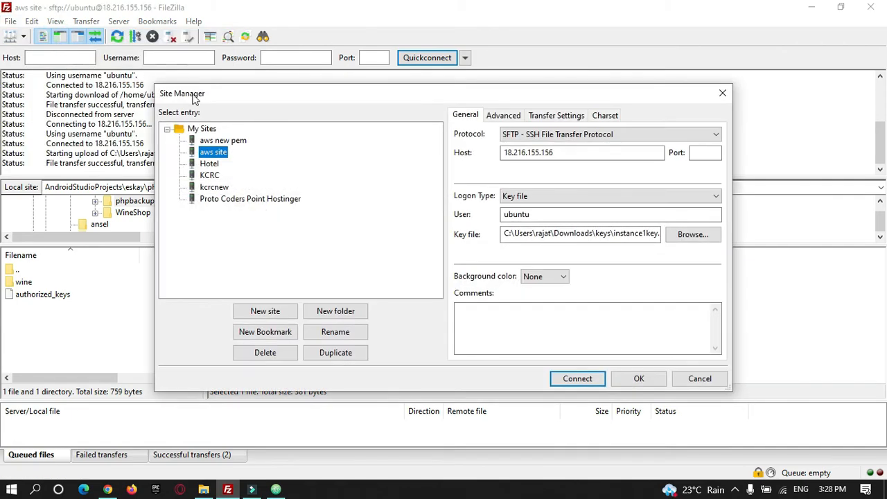
click(228, 141)
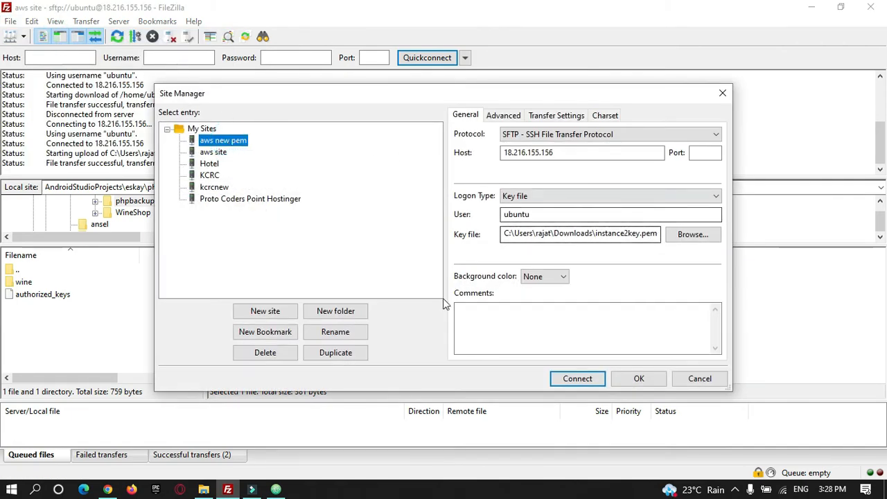
click(690, 236)
click(525, 373)
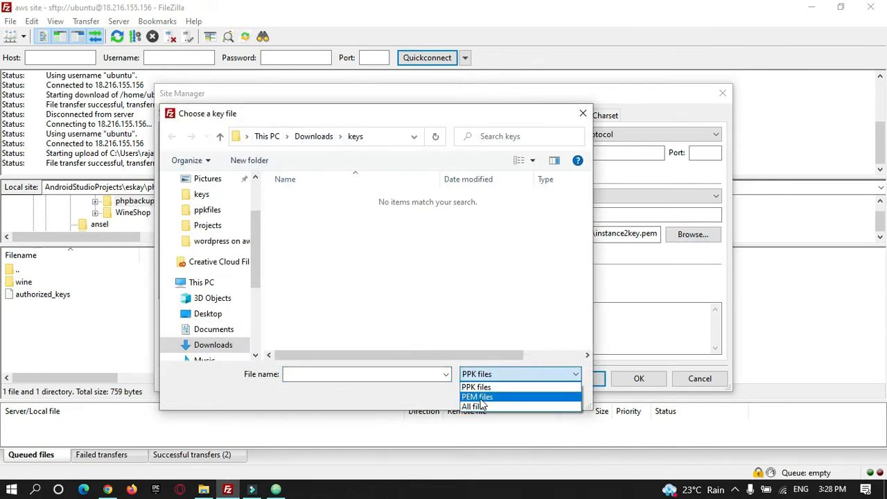
click(486, 398)
click(330, 215)
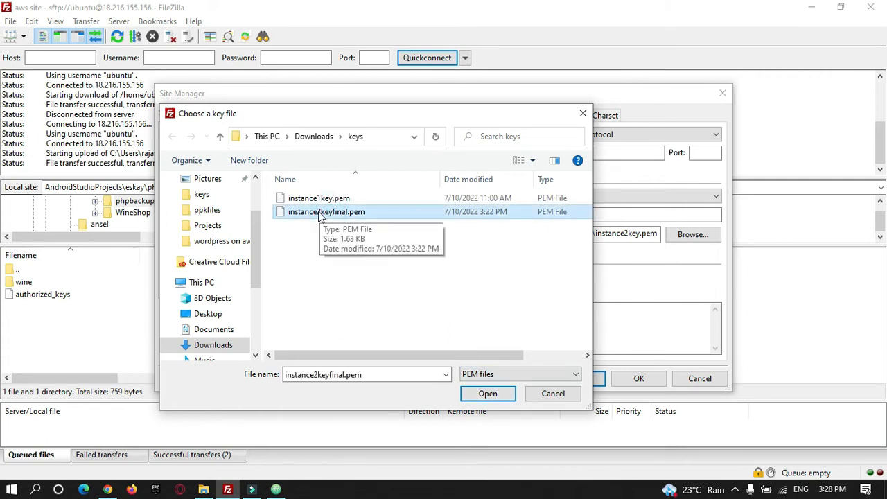
click(483, 393)
Step: Check the host, user and key file of the aws new pem site, connect with it, and inspect the connection log
click(532, 152)
click(510, 215)
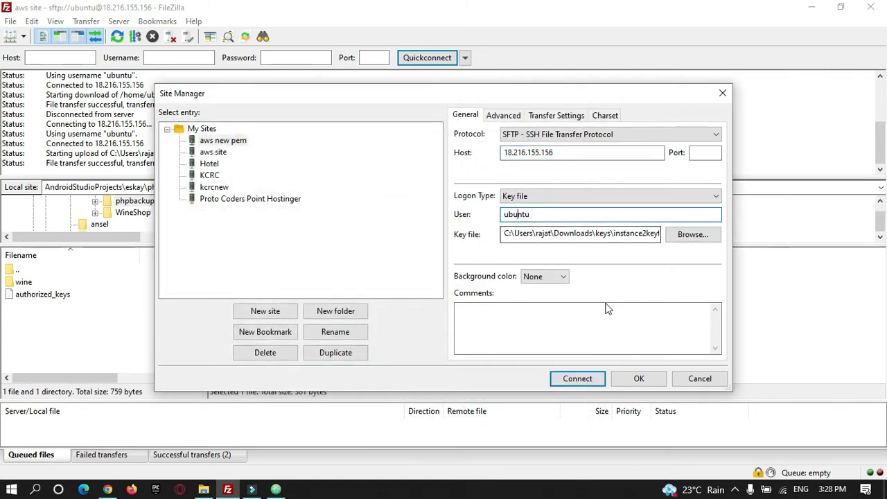
click(549, 233)
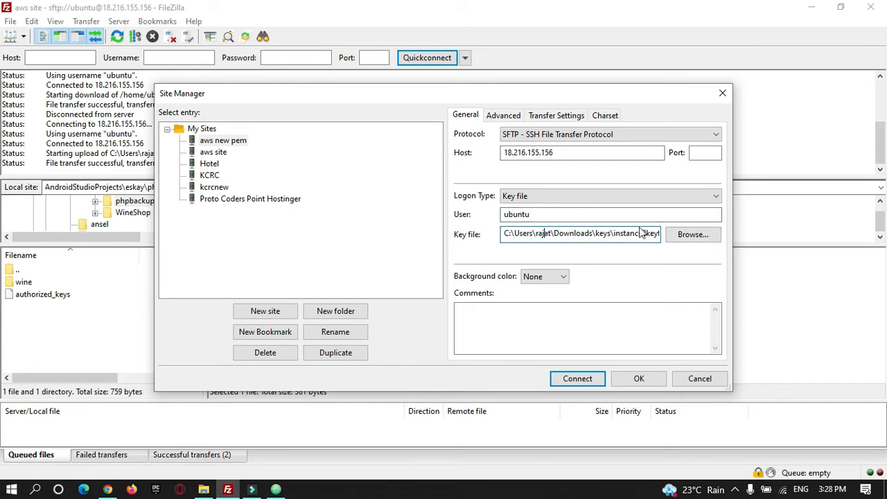
drag(617, 233, 659, 234)
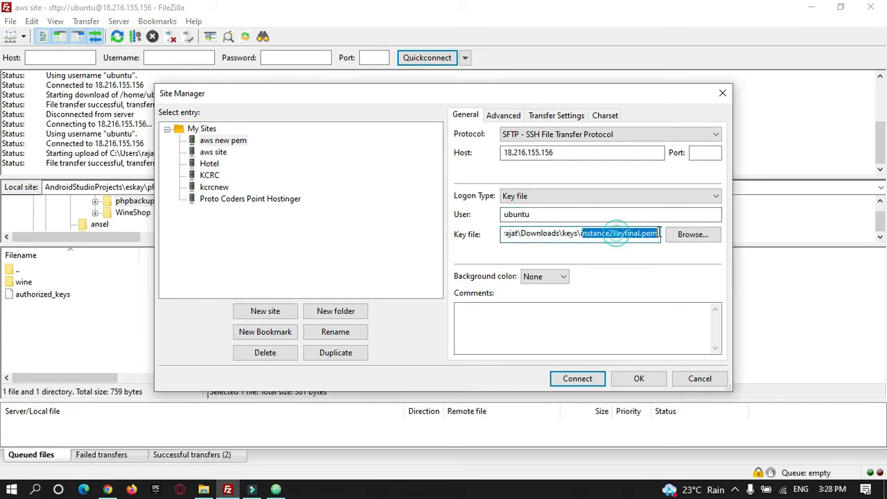
click(580, 379)
click(463, 279)
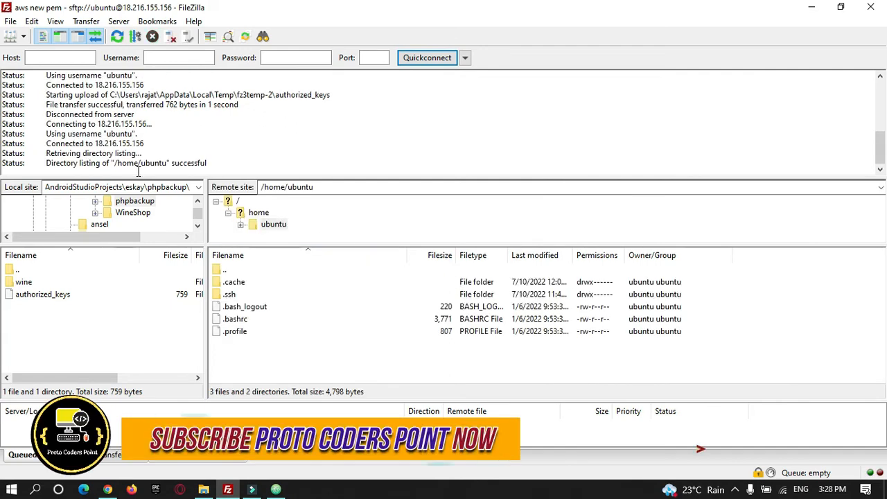
triple_click(49, 144)
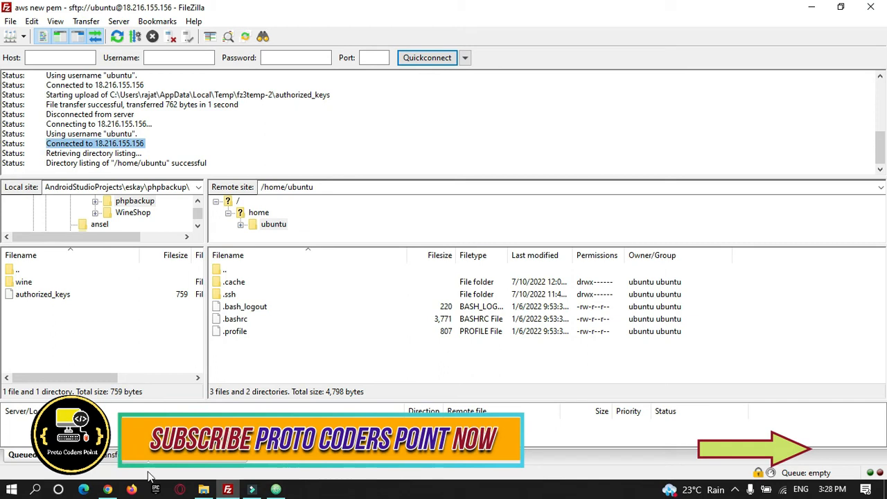
Step: Delete the line 1 key entry from authorized_keys in Atom, save it, and upload the file to the server through FileZilla
click(204, 490)
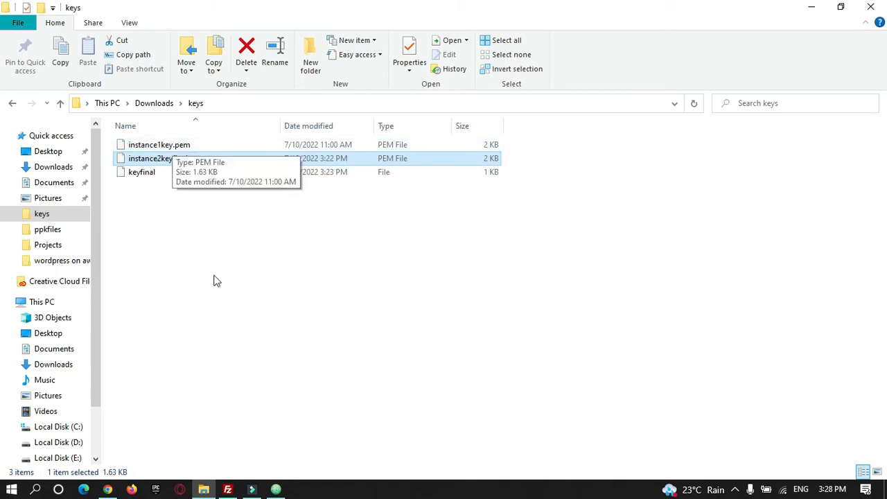
click(276, 489)
drag(234, 56, 17, 46)
key(BackSpace)
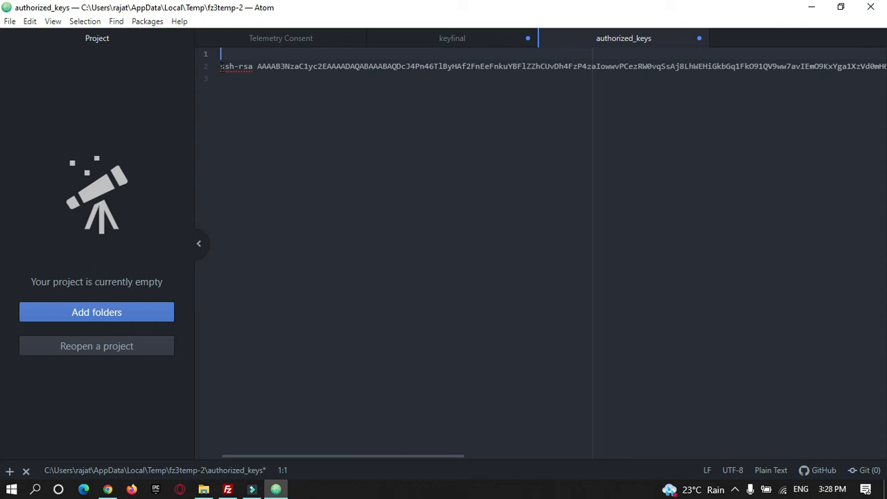
key(Delete)
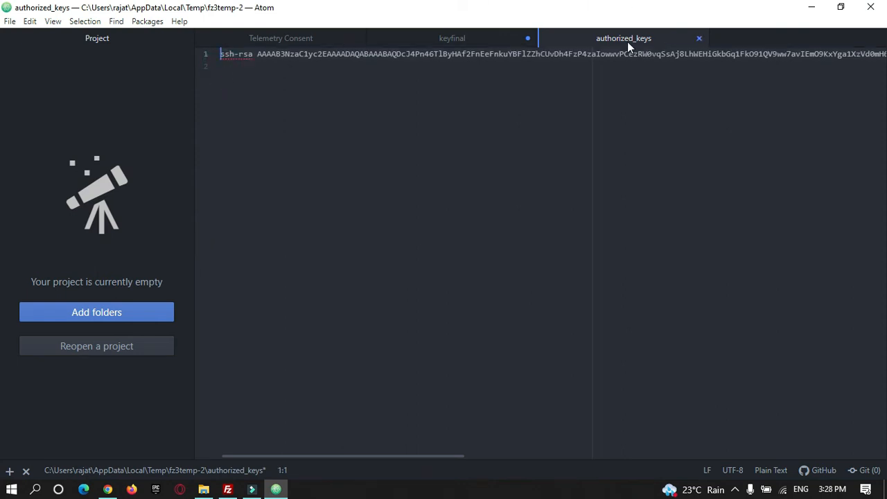
key(ctrl+s)
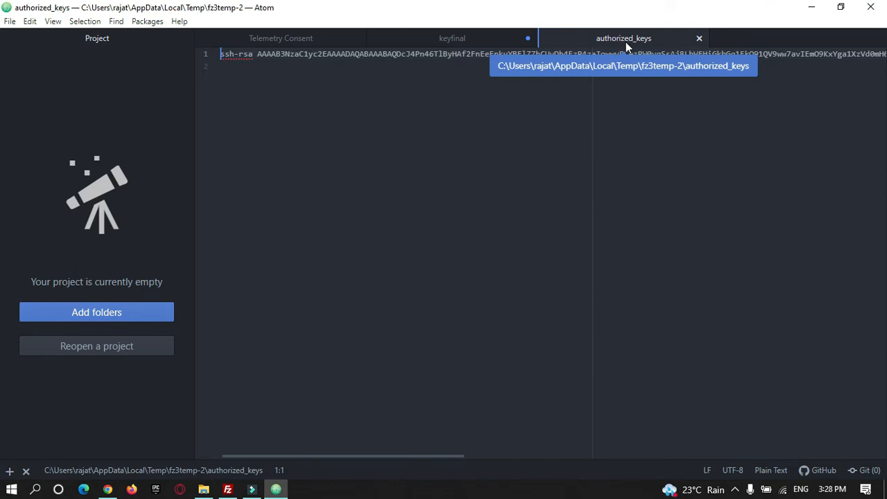
click(227, 490)
click(426, 293)
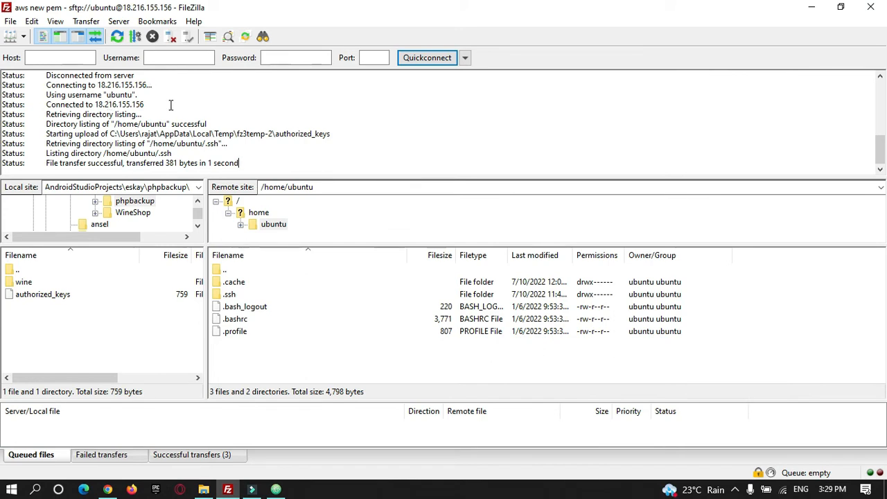
Step: Disconnect from the server and clear the message log
click(172, 39)
right_click(347, 84)
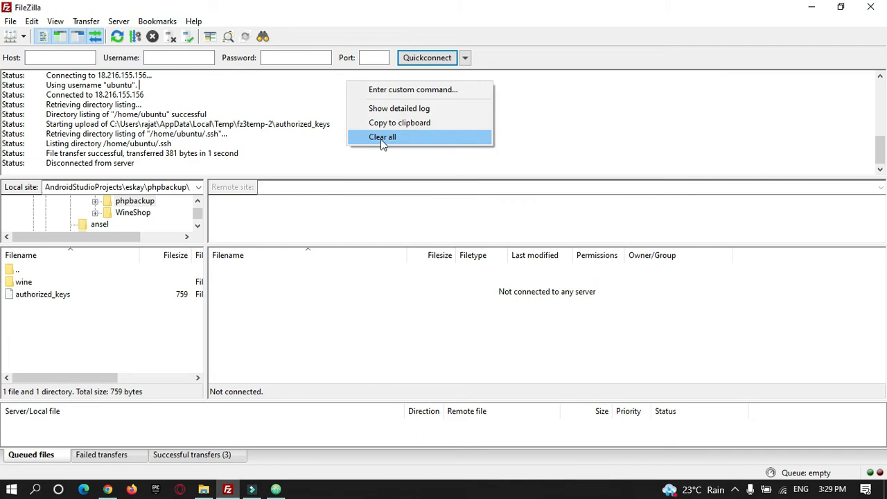
click(381, 138)
Step: Select instance1key.pem from the Downloads keys folder as the key file of the aws site entry in Site Manager
click(11, 21)
mouse_move(32, 21)
click(27, 36)
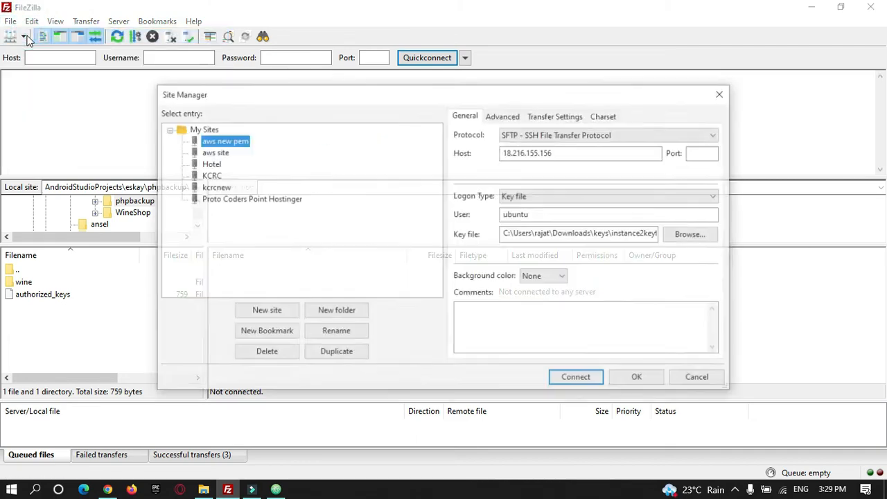
click(221, 154)
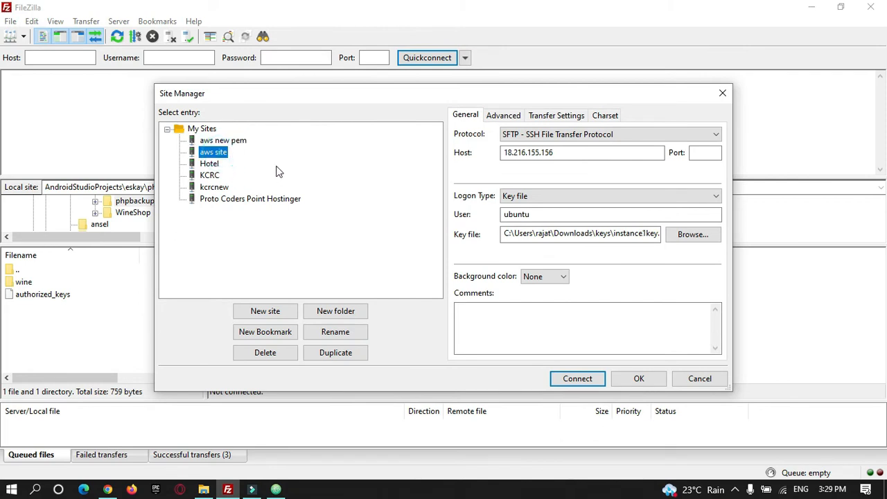
click(692, 236)
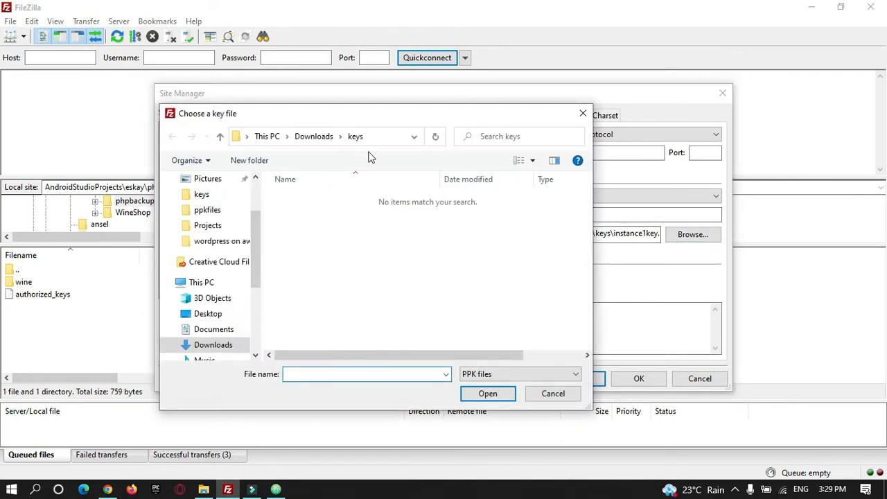
click(539, 378)
click(508, 401)
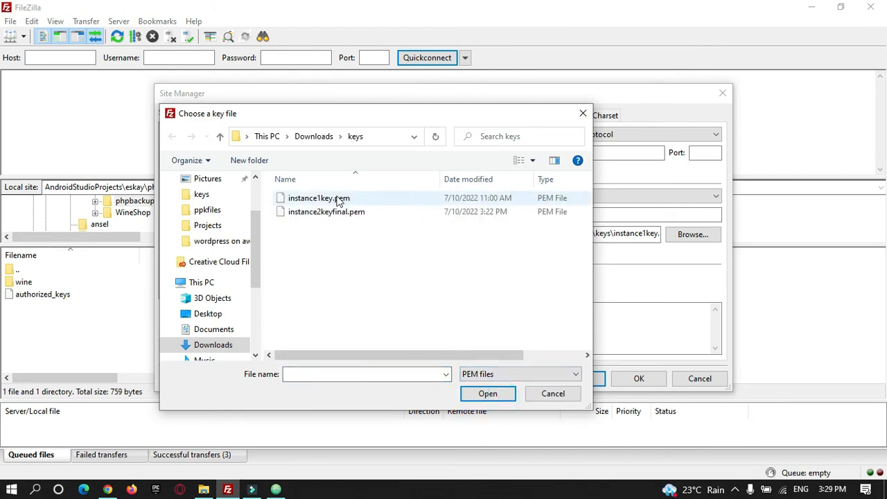
click(320, 198)
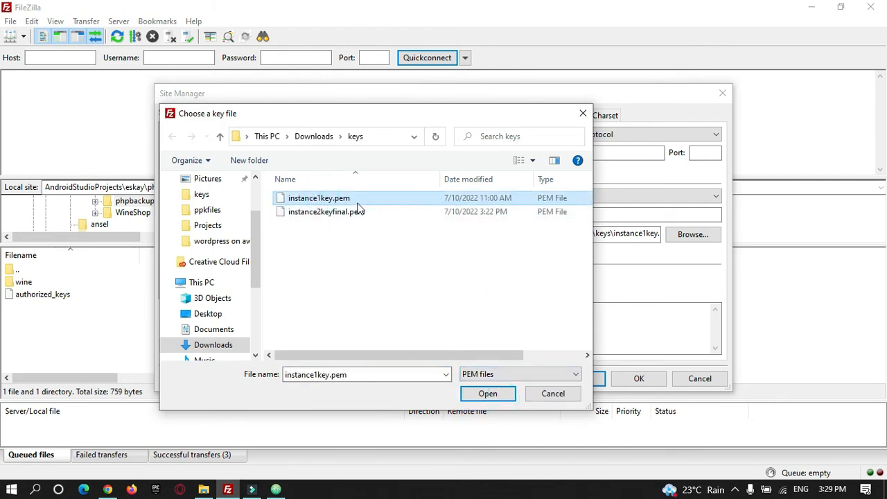
click(316, 199)
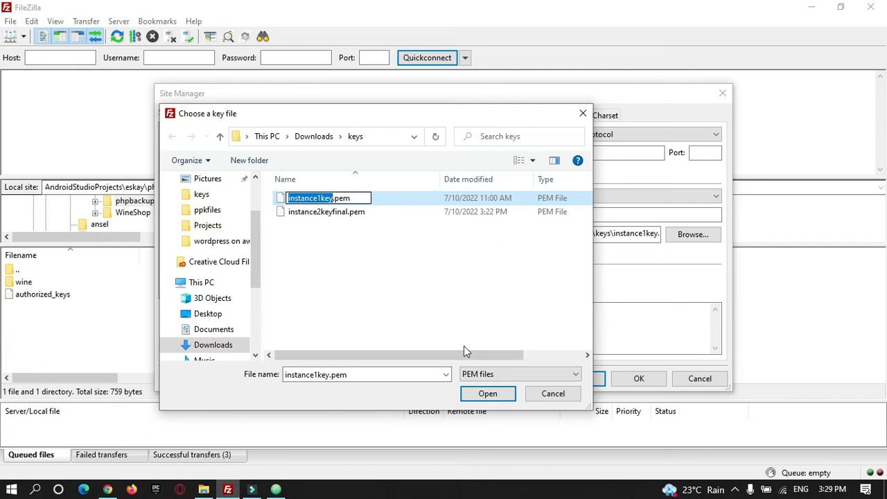
click(403, 288)
click(316, 200)
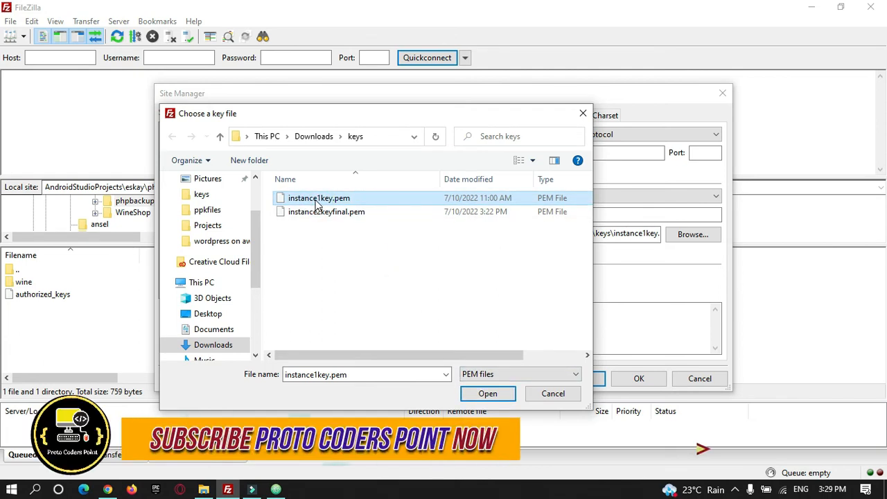
click(494, 393)
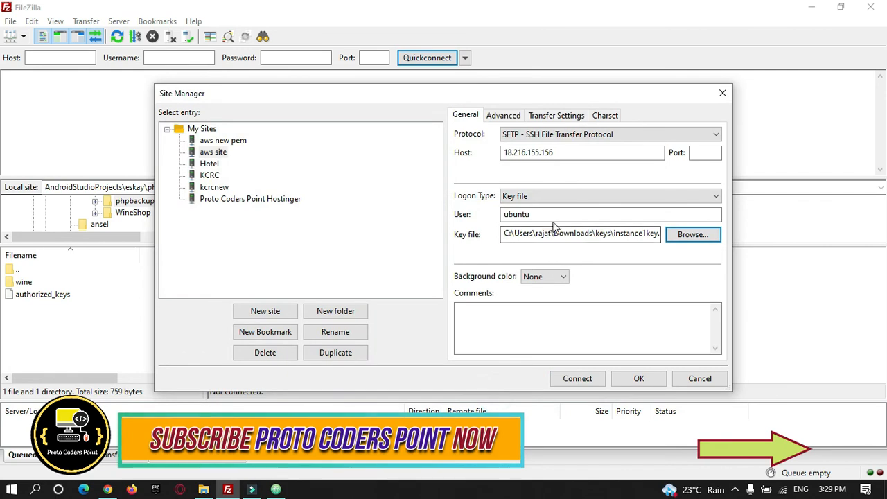
Step: Try to connect to the server with the aws site entry and inspect the key status message in the log
click(555, 152)
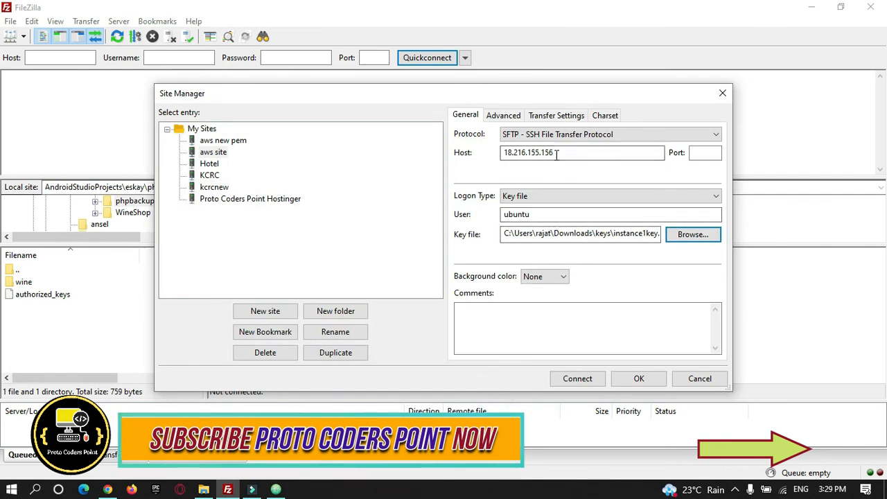
click(592, 378)
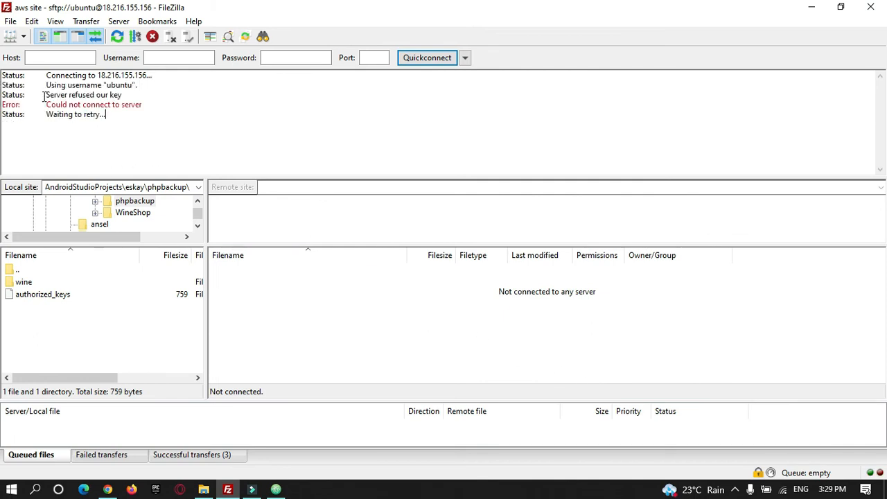
drag(47, 97, 130, 95)
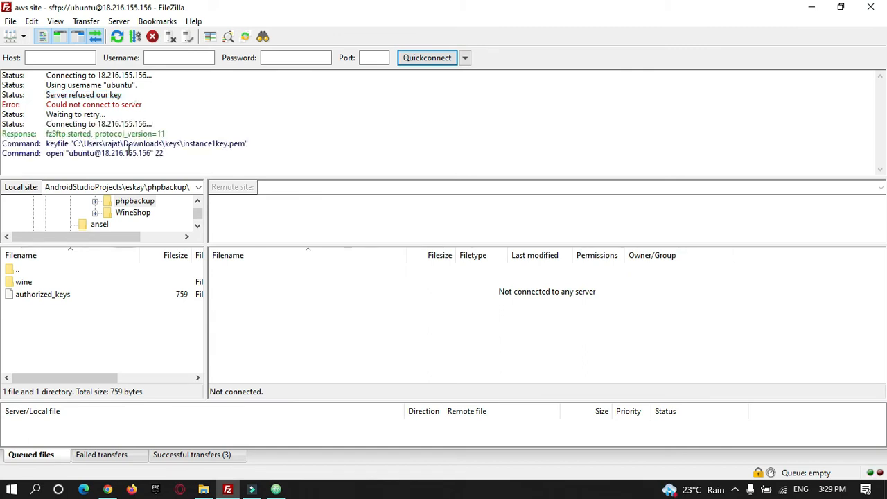
Step: Check the instance1key.pem file in the Downloads keys folder in File Explorer and return to FileZilla
click(203, 490)
click(173, 145)
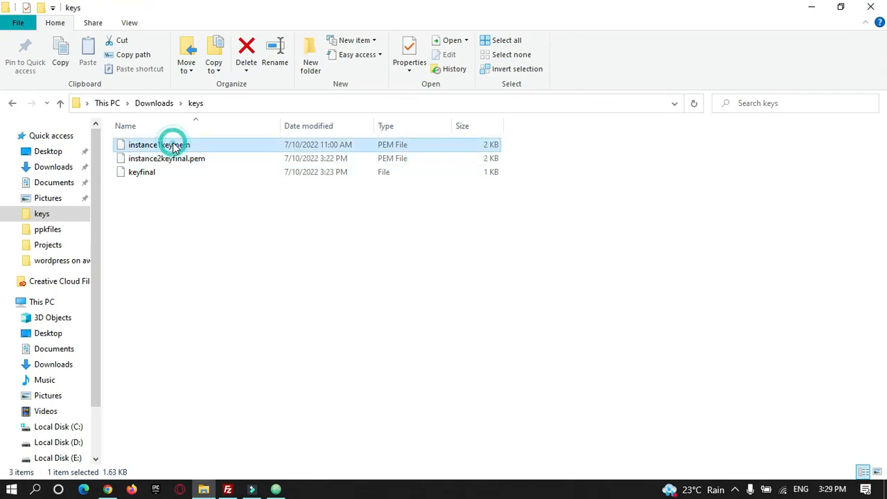
click(811, 7)
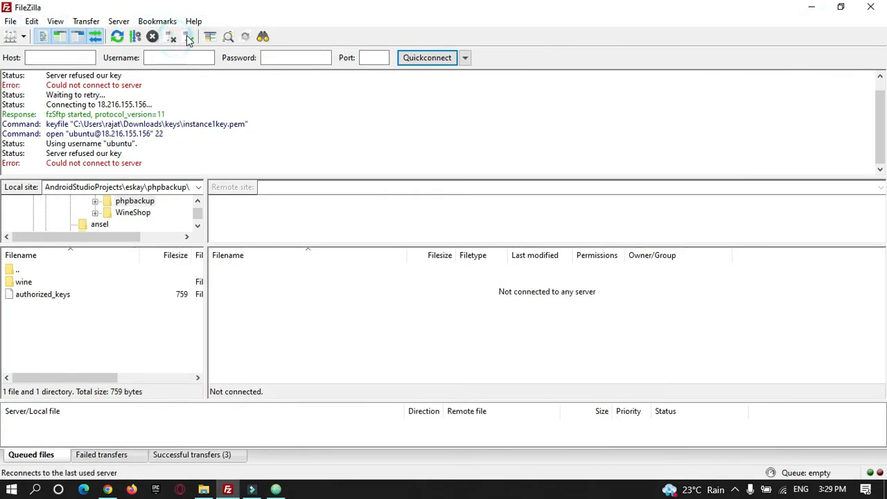
Step: Select instance2keyfinal.pem from the Downloads keys folder as the key file of the aws site entry in Site Manager
click(10, 21)
click(41, 36)
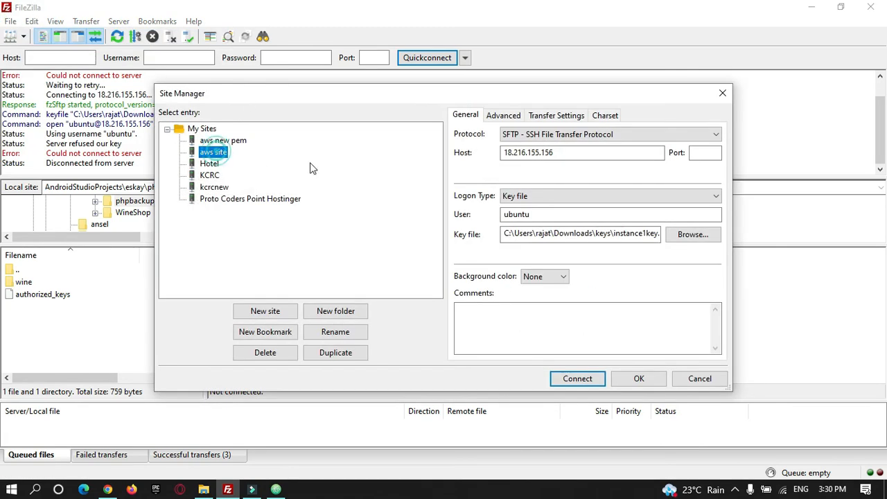
click(694, 234)
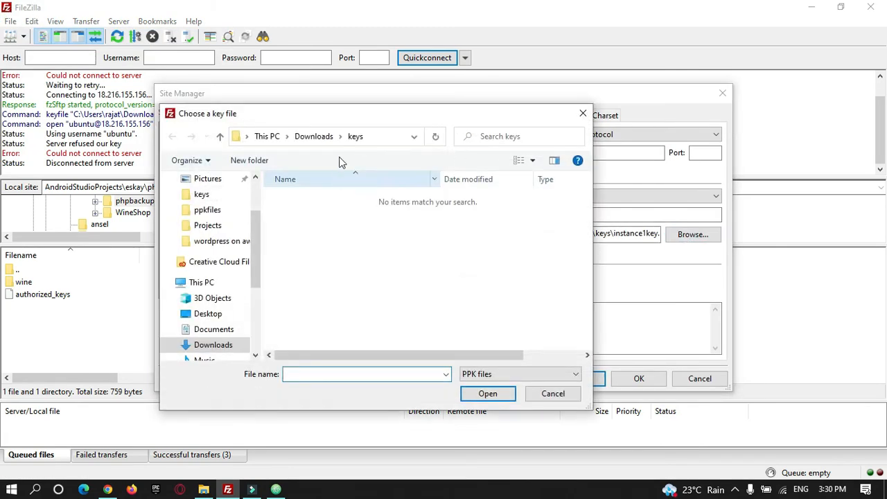
click(505, 374)
click(494, 397)
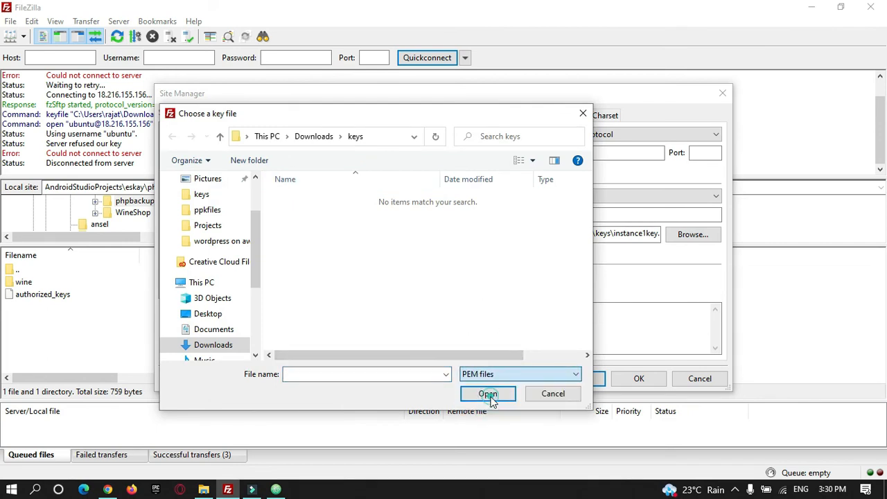
click(334, 214)
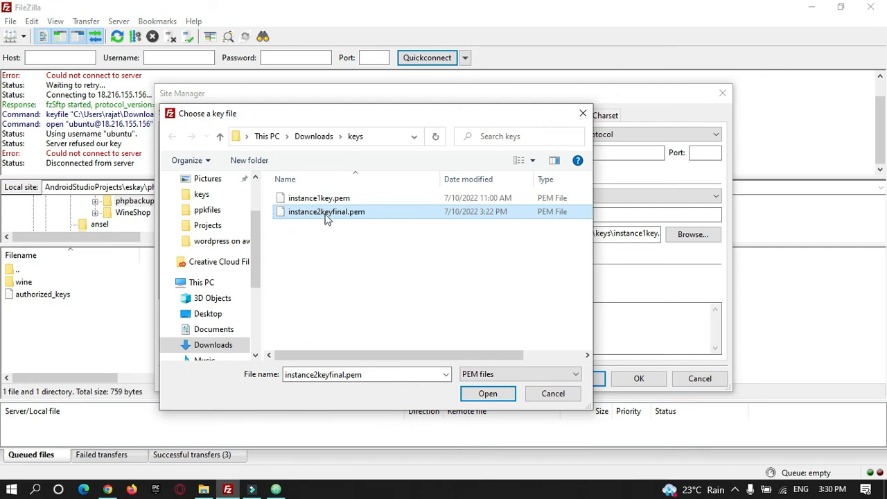
click(348, 216)
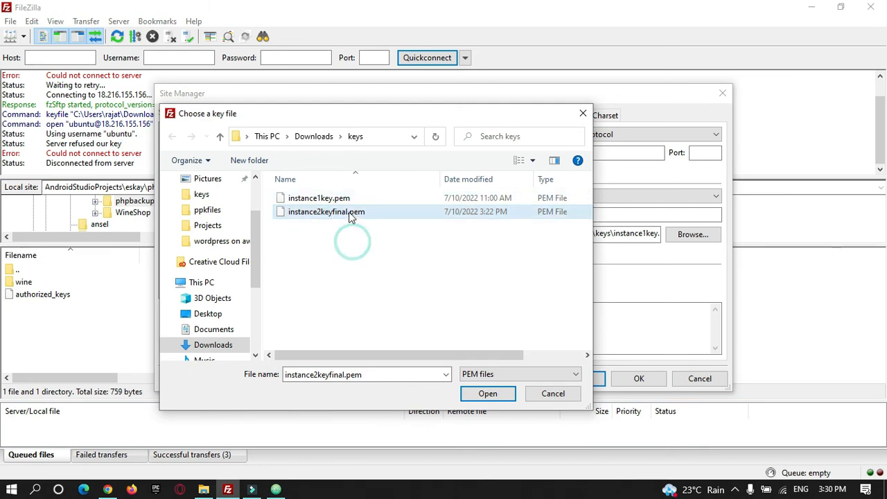
click(483, 395)
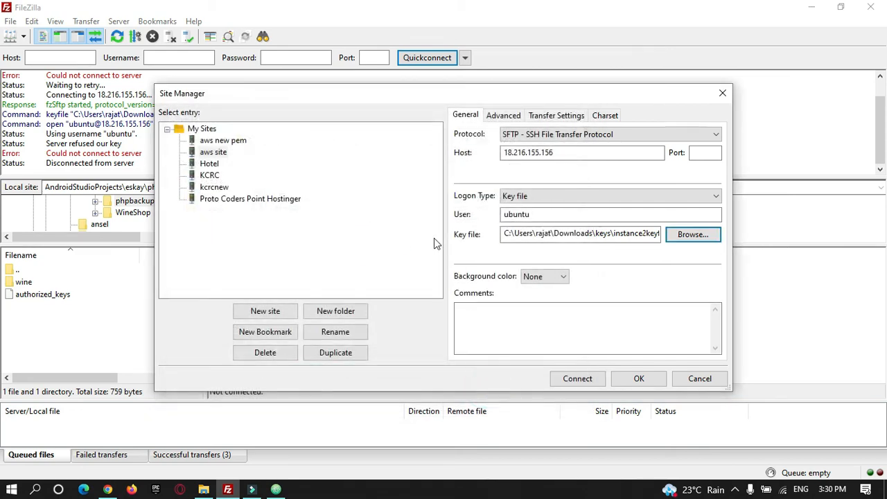
Step: Check the selected key file path, connect to the server with the aws site entry, and minimize FileZilla
drag(621, 234, 708, 234)
click(580, 377)
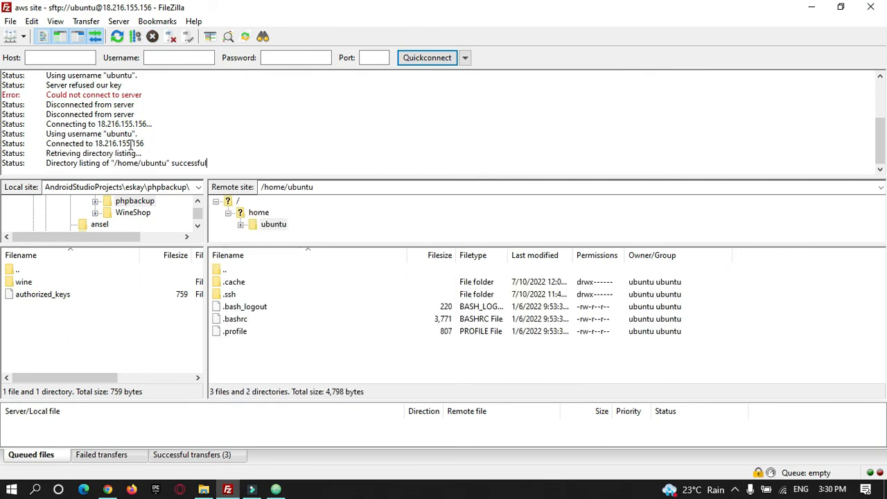
click(812, 7)
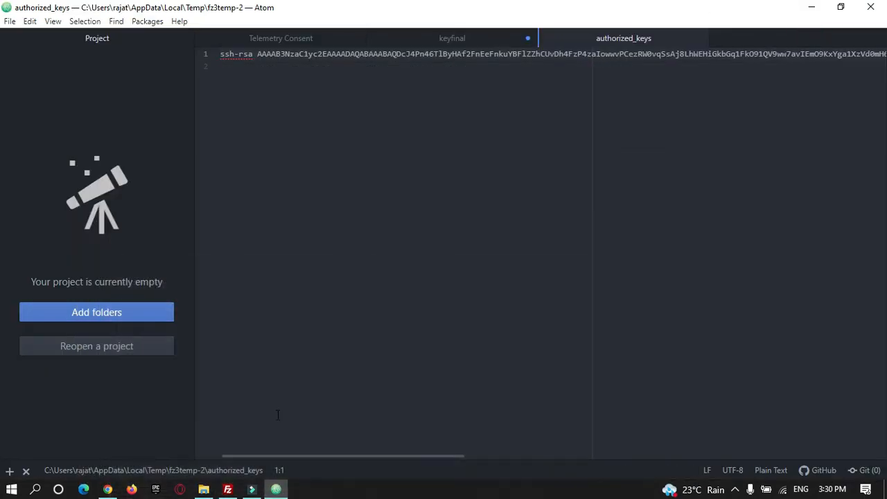
Step: Review the instance1key.pem and instance2keyfinal.pem files in File Explorer's keys folder and switch to the EC2 Key pairs page in Chrome
click(203, 490)
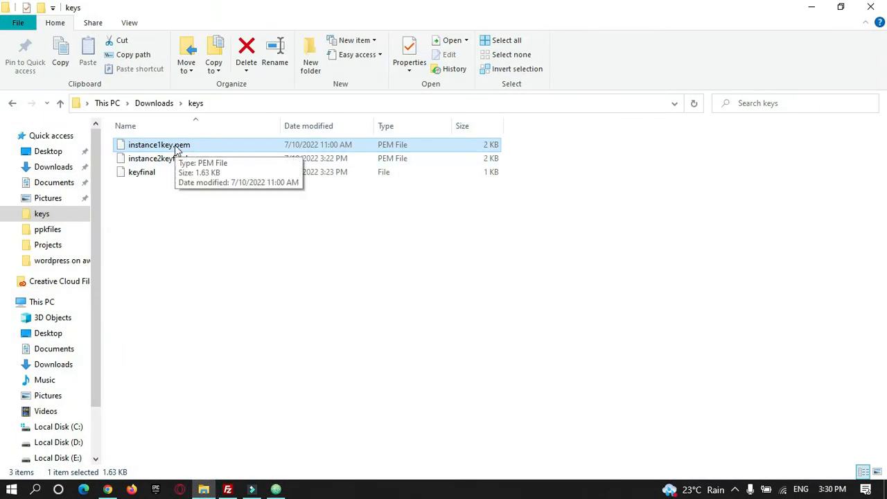
click(170, 159)
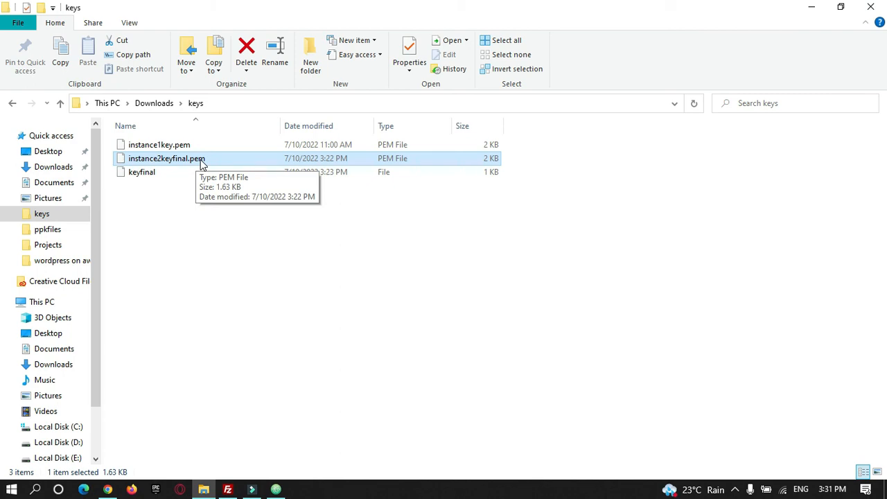
click(107, 489)
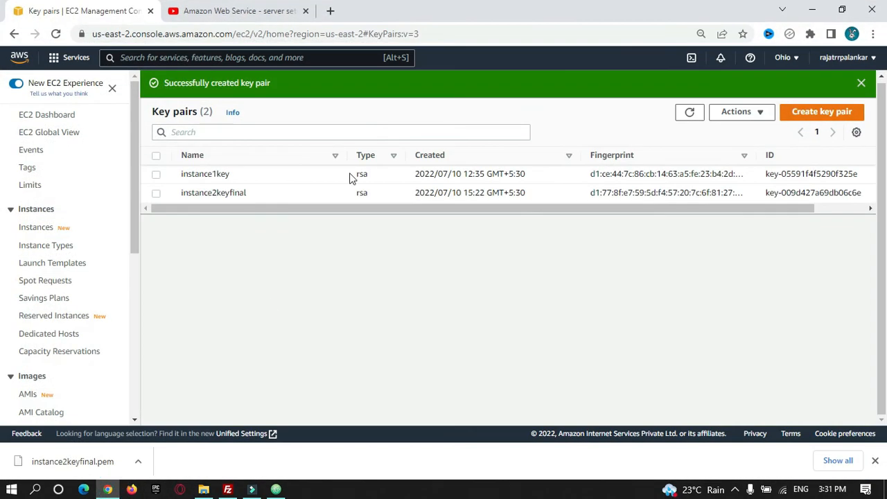